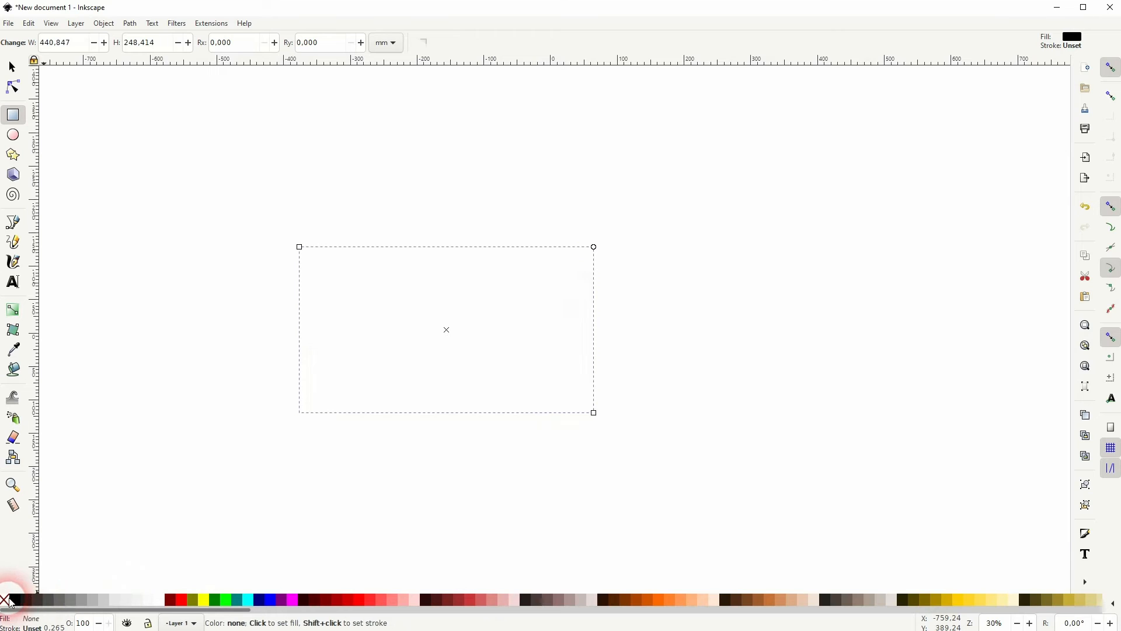
Add the text "-5-" in sans-serif at 300 px above the rectangle.
click(13, 67)
click(176, 298)
click(12, 282)
click(335, 181)
click(498, 190)
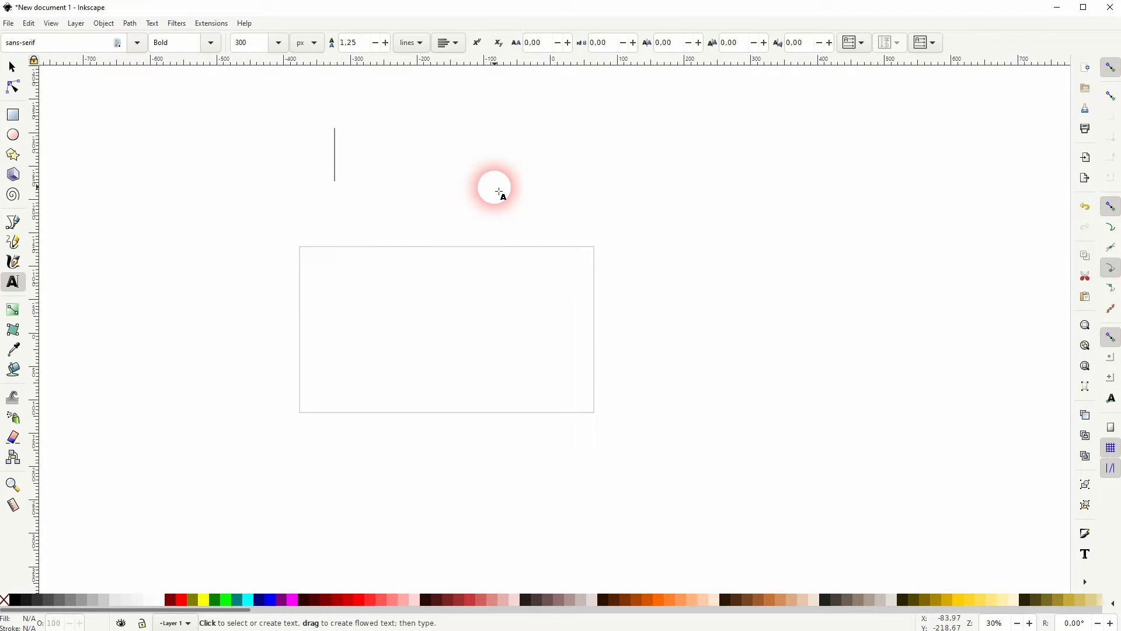
key(minus)
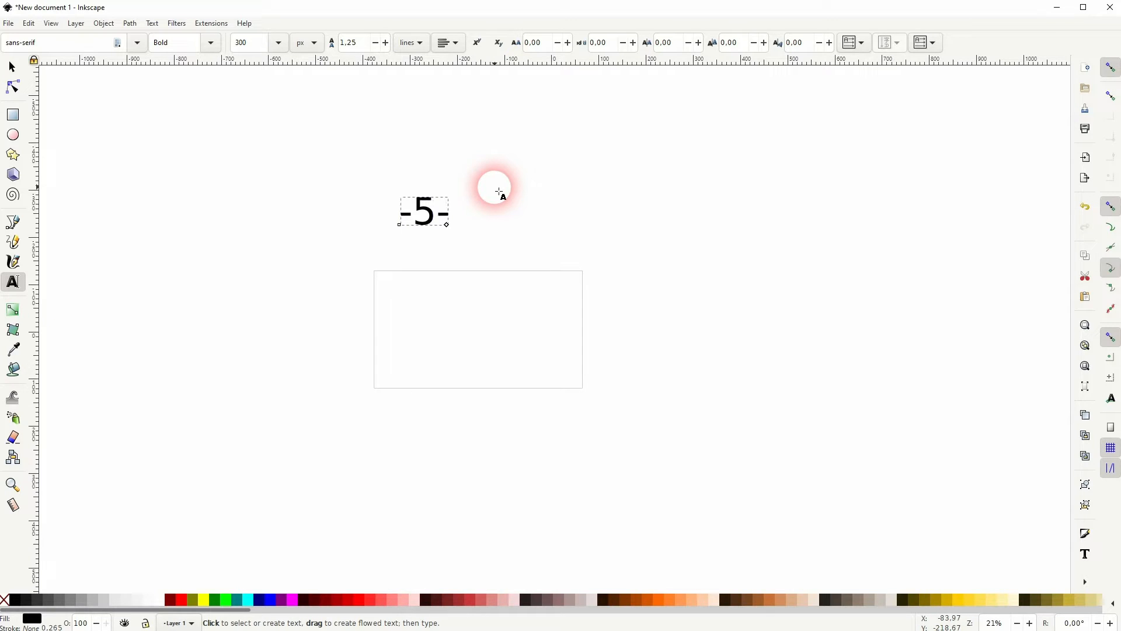
Convert the "-5-" text to paths and ungroup it into separate character shapes.
click(13, 67)
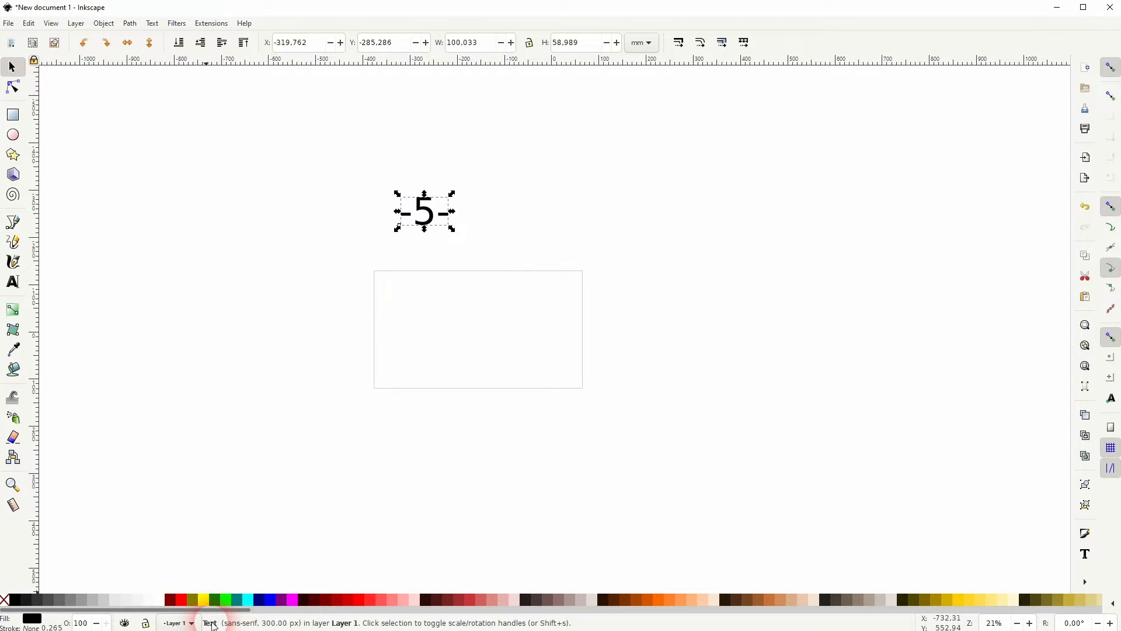
click(130, 23)
click(146, 38)
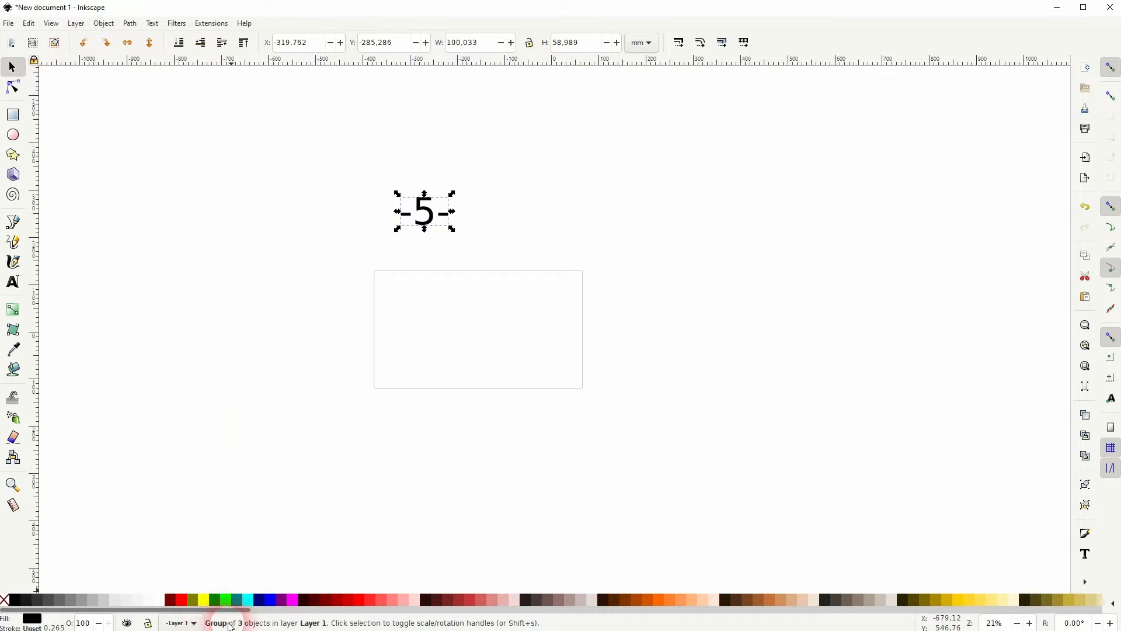
key(ctrl+shift+g)
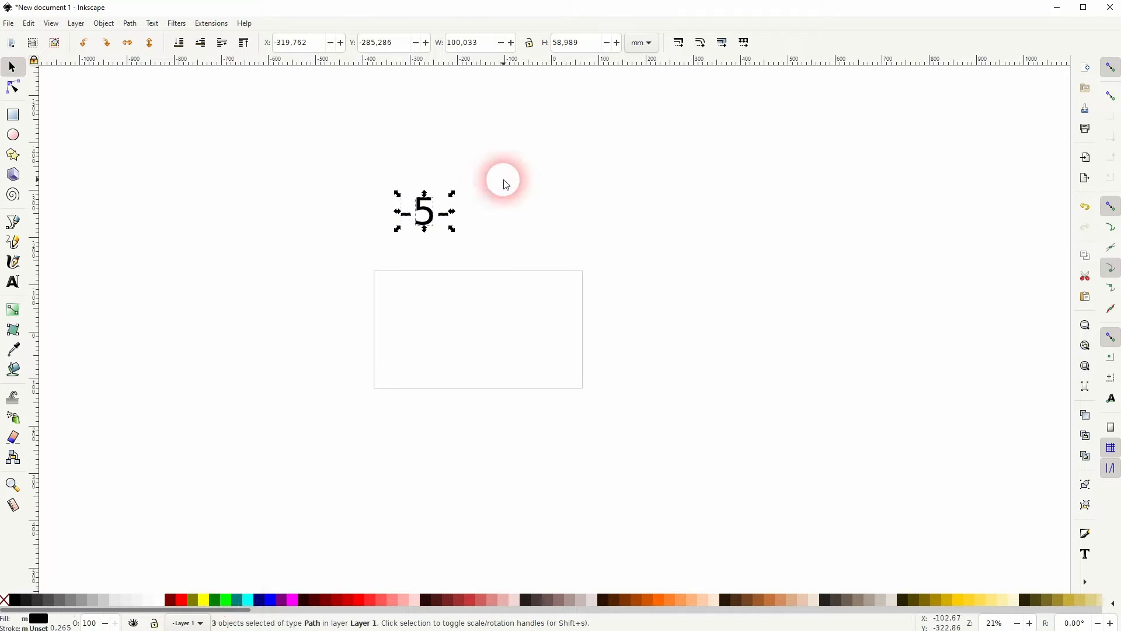
Duplicate the three "-5-" paths, place the copy far to the left of the rectangle, and reselect the set above the rectangle.
click(512, 175)
drag(525, 158, 332, 253)
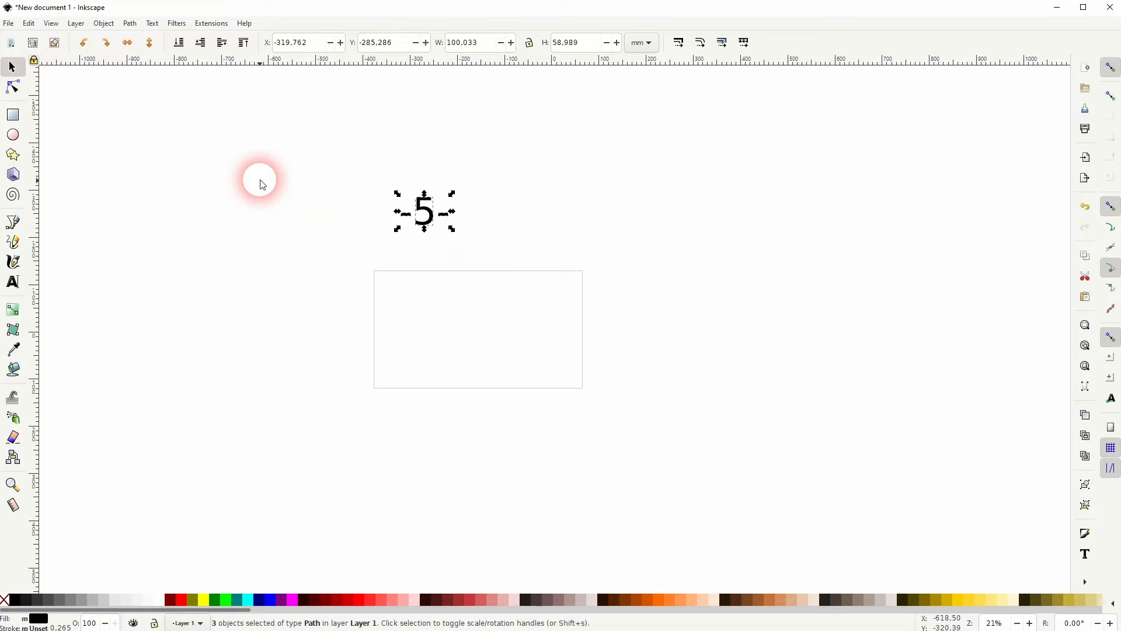
key(ctrl+d)
drag(435, 204, 130, 226)
drag(337, 170, 482, 231)
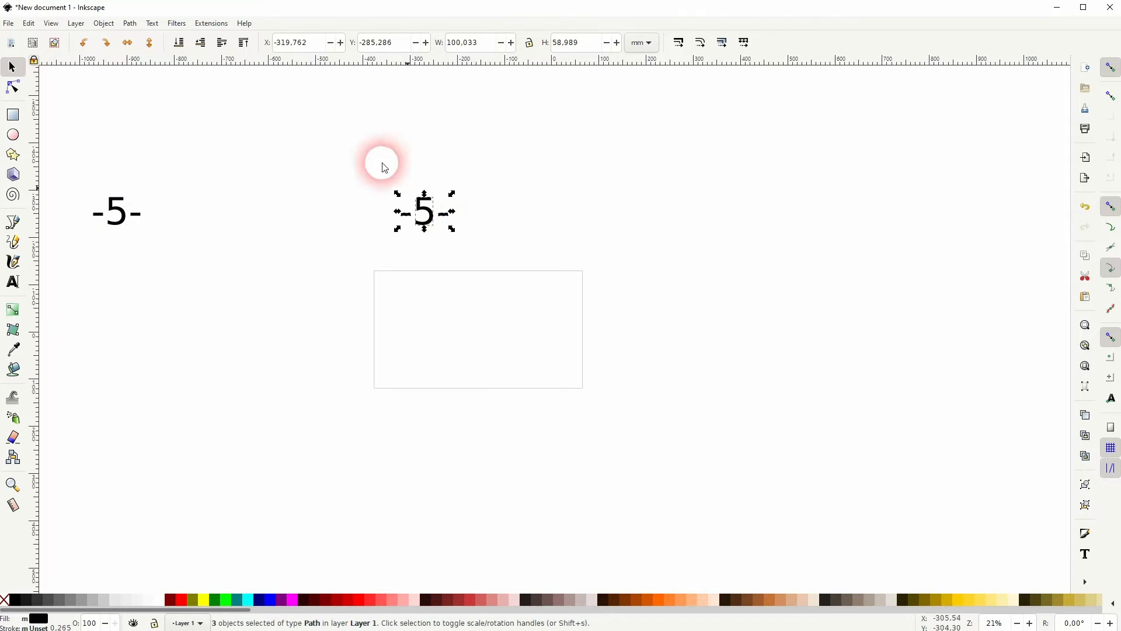
Combine the "-5-" pieces above the rectangle into one path and move it slightly up and left.
click(130, 23)
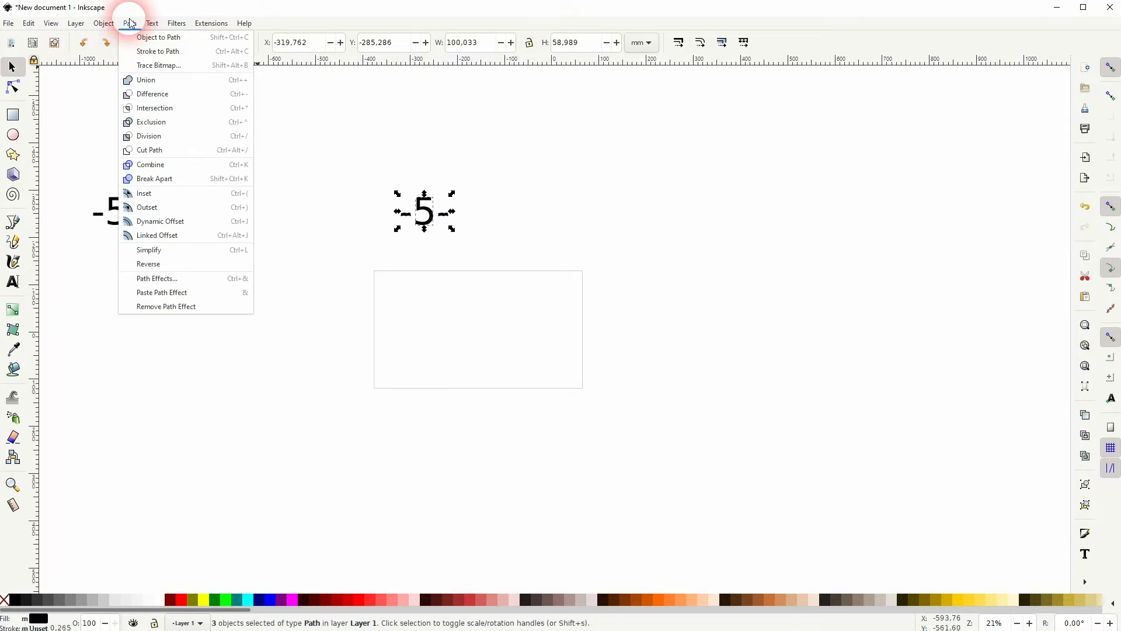
click(162, 165)
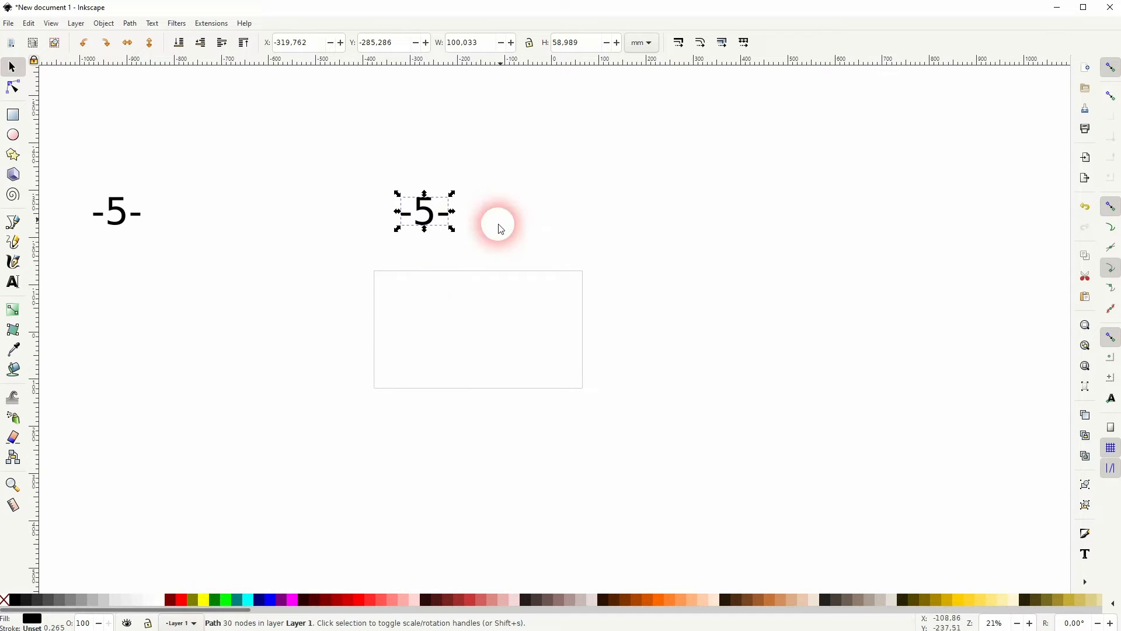
drag(425, 216, 403, 208)
Preview the Pattern along Path extension on the combined "-5-" and the rectangle with Repeated copies and Ribbon deformation.
drag(311, 151, 642, 483)
click(210, 23)
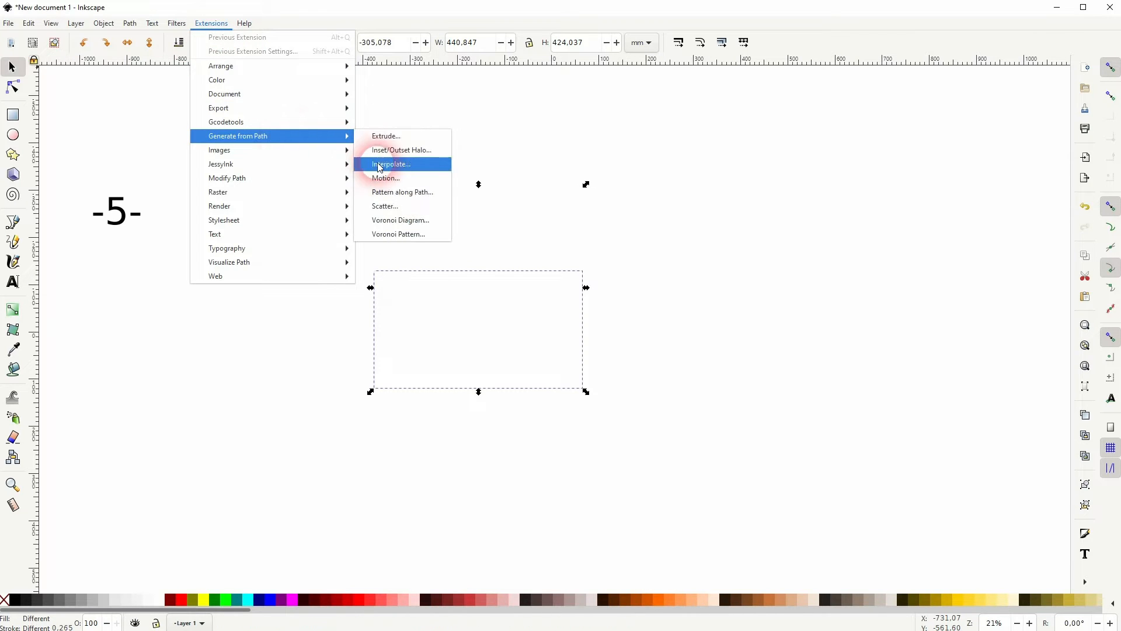
click(409, 192)
drag(561, 217, 867, 134)
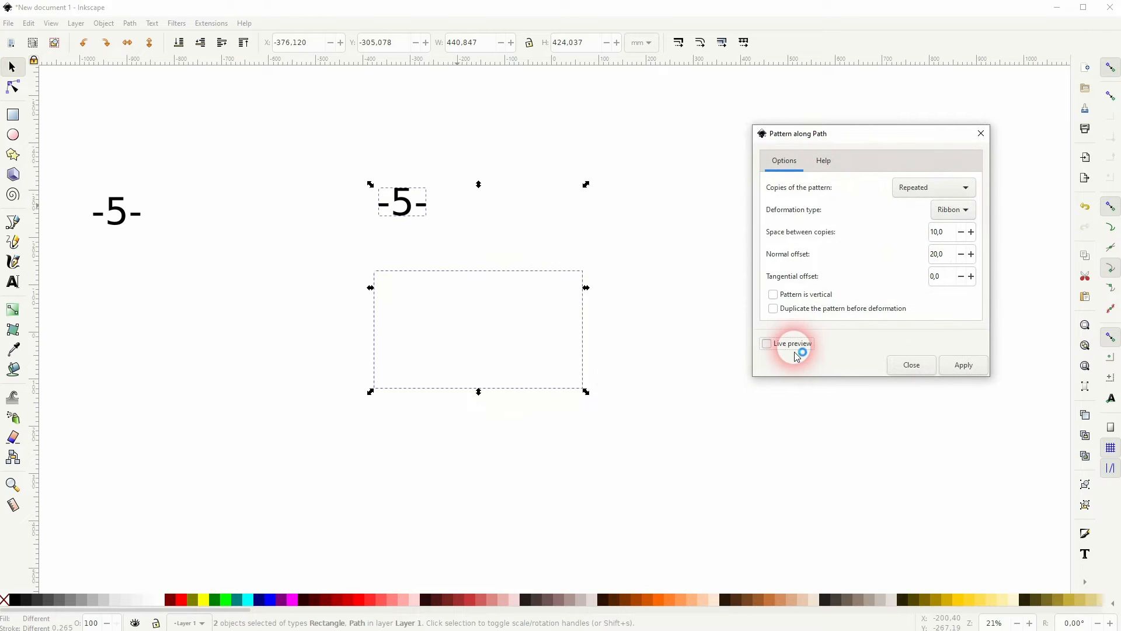
click(792, 349)
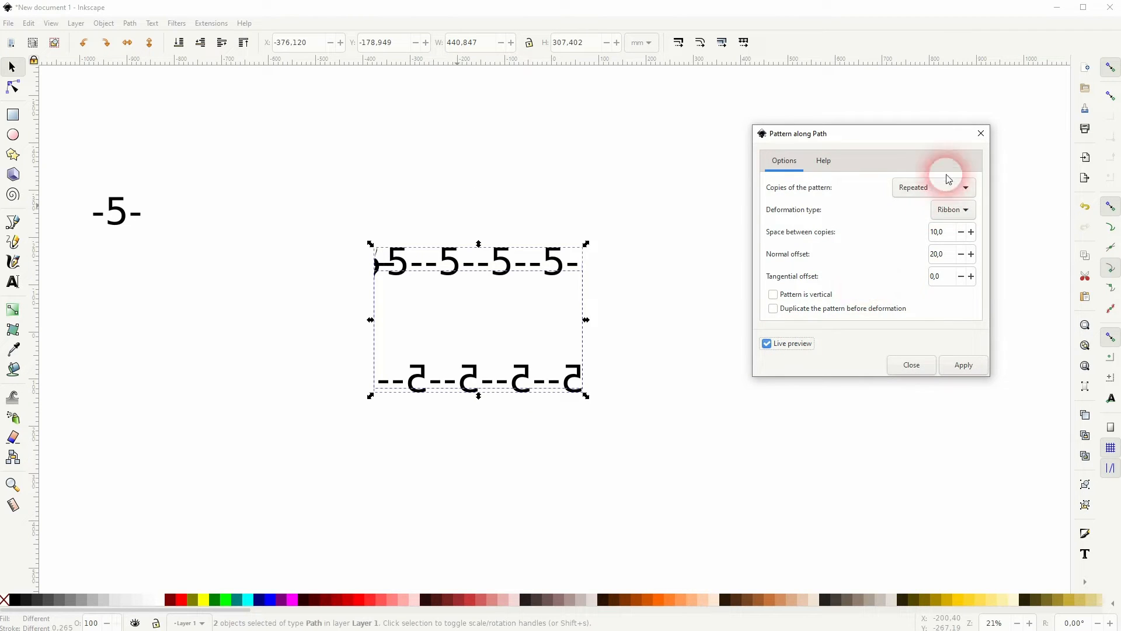
Try the Snake deformation with Repeated, stretched copies in the preview, and close the extension without applying it.
click(955, 206)
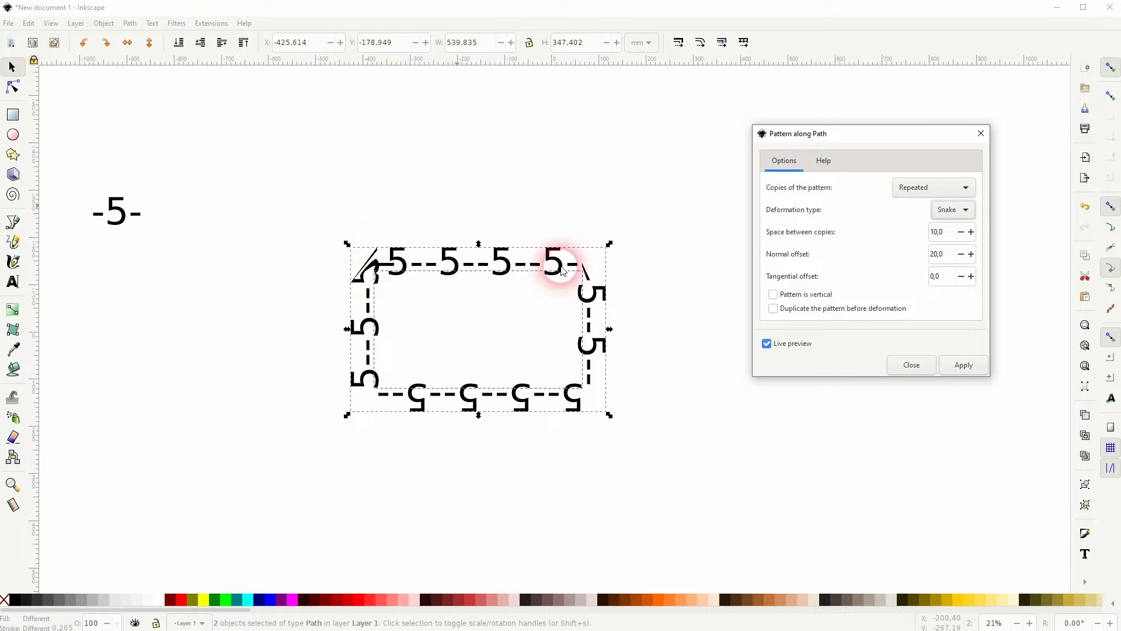
click(933, 188)
click(929, 205)
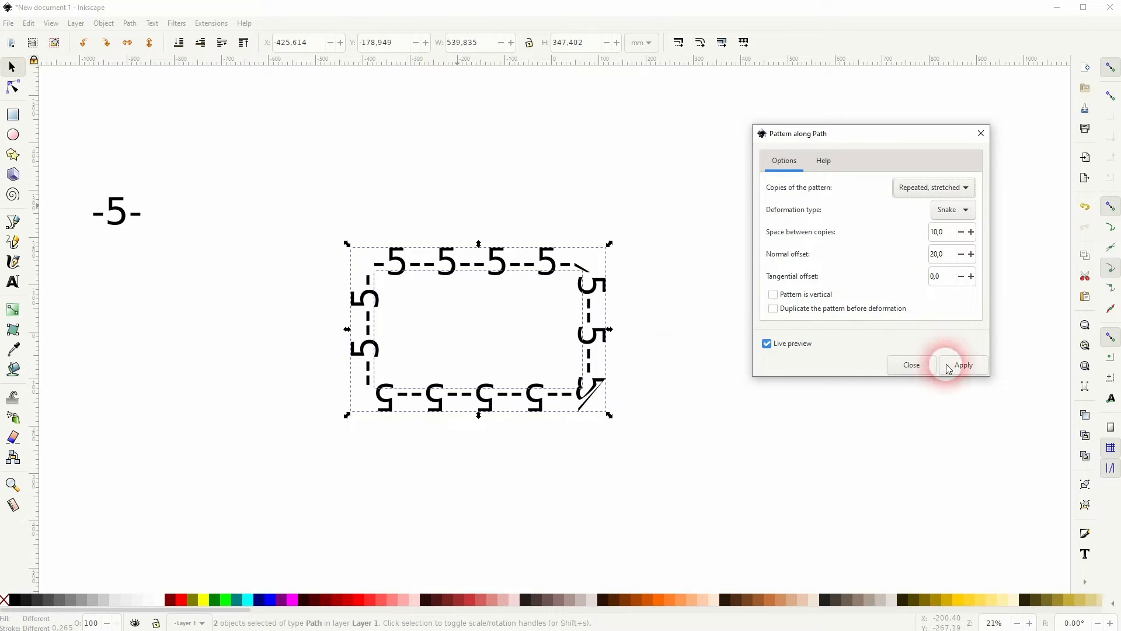
click(912, 368)
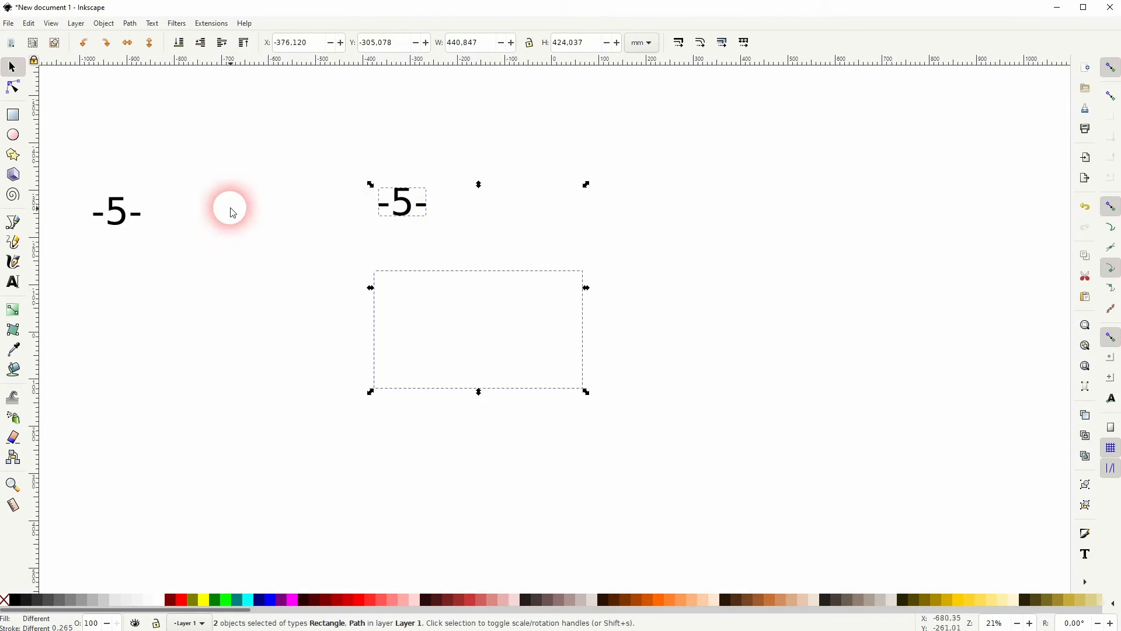
Add the Pattern Along Path live path effect to the rectangle.
click(369, 313)
click(375, 317)
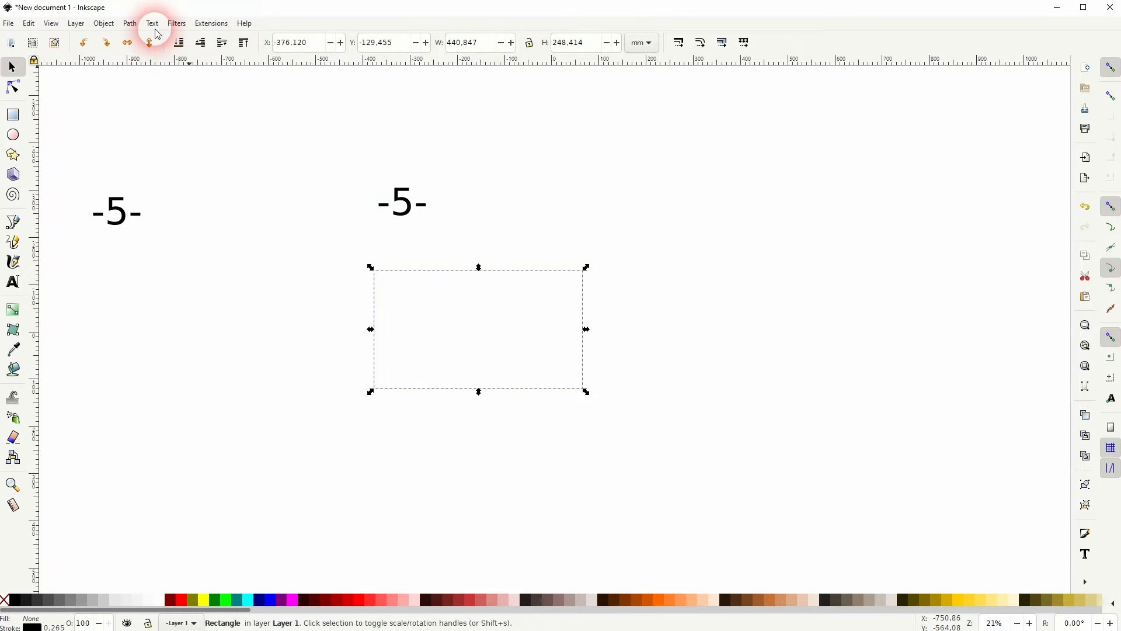
click(128, 23)
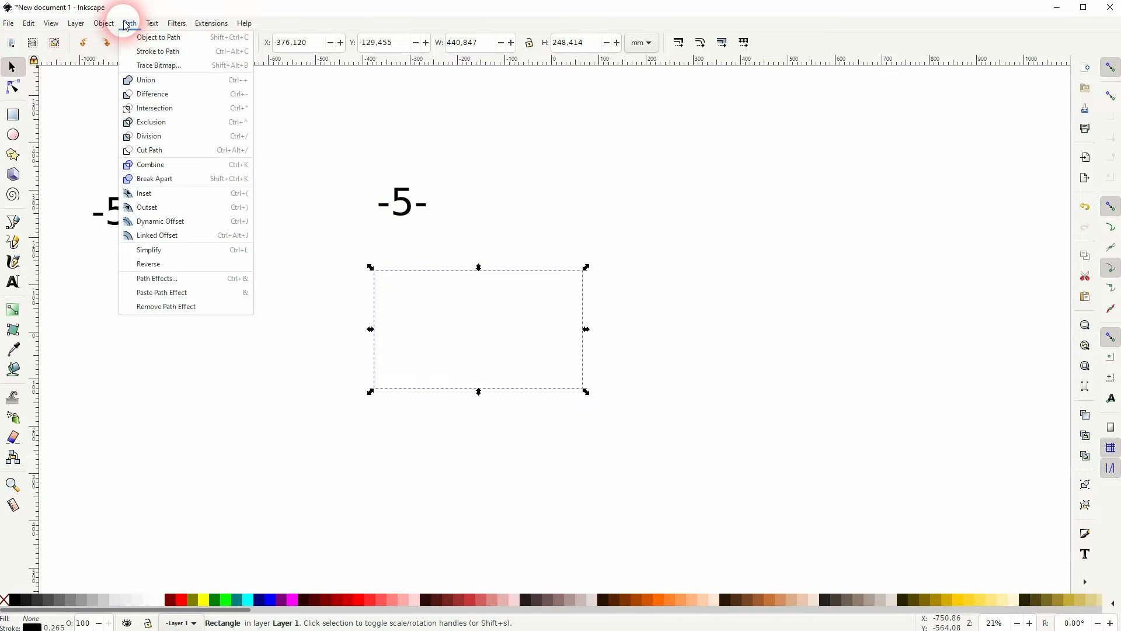
click(171, 279)
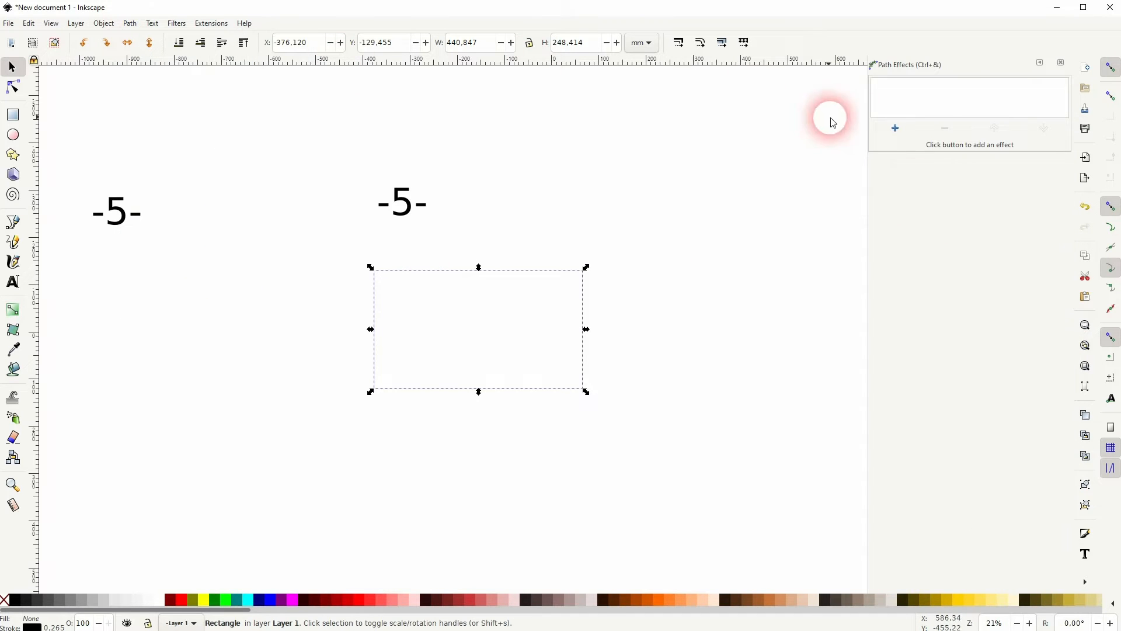
click(895, 128)
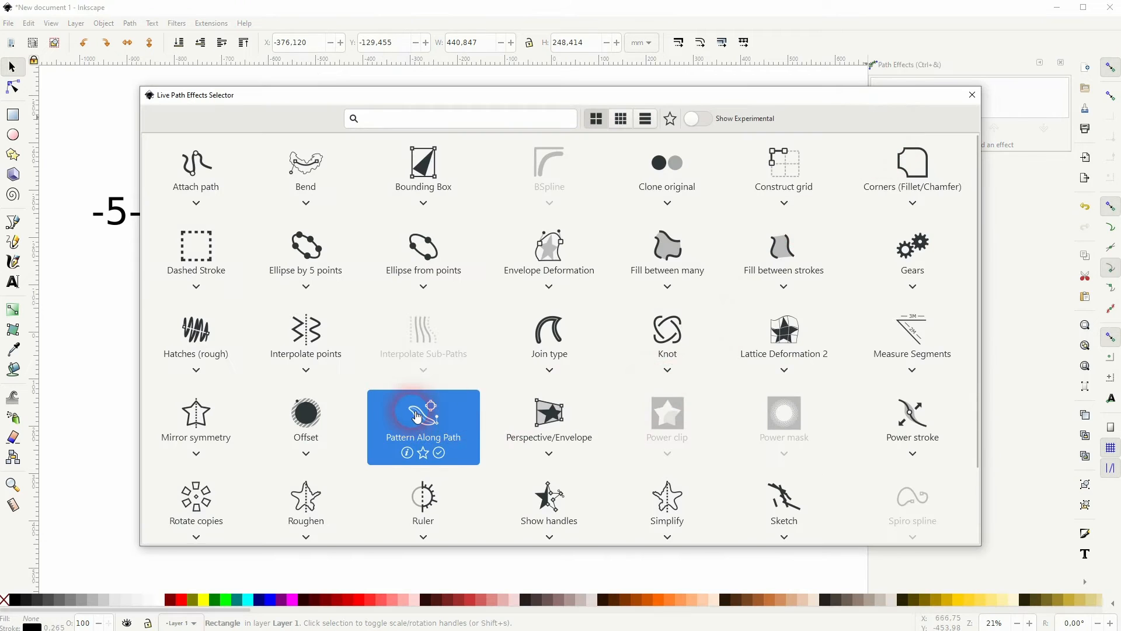
click(456, 433)
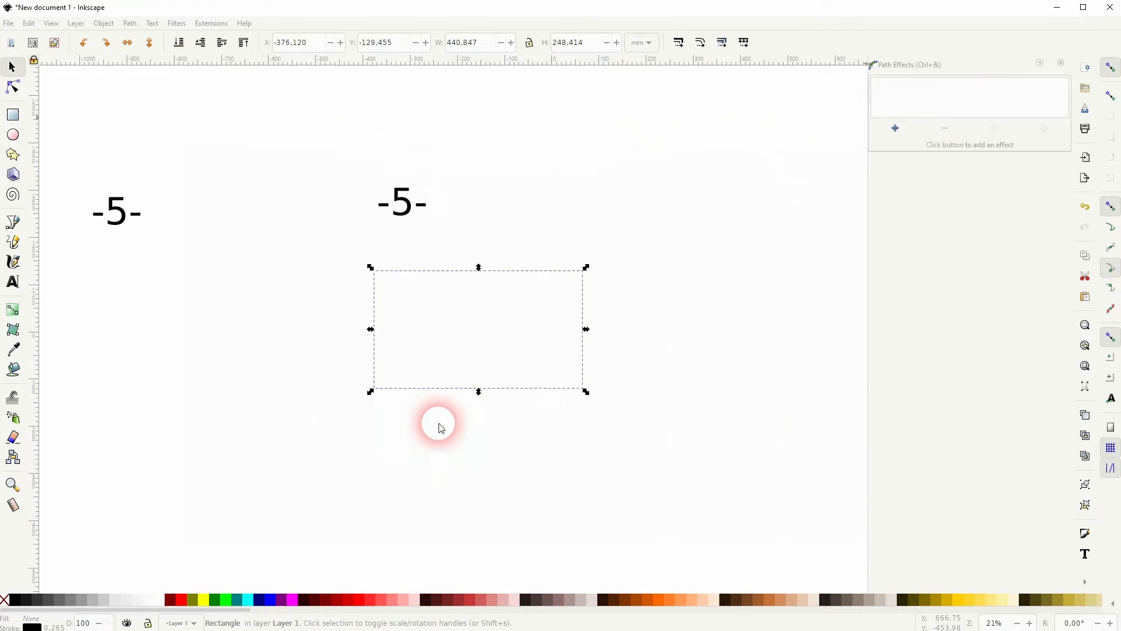
Use a copy of the combined "-5-" path as the effect's pattern source and try Repeated and Repeated, stretched copies.
click(401, 200)
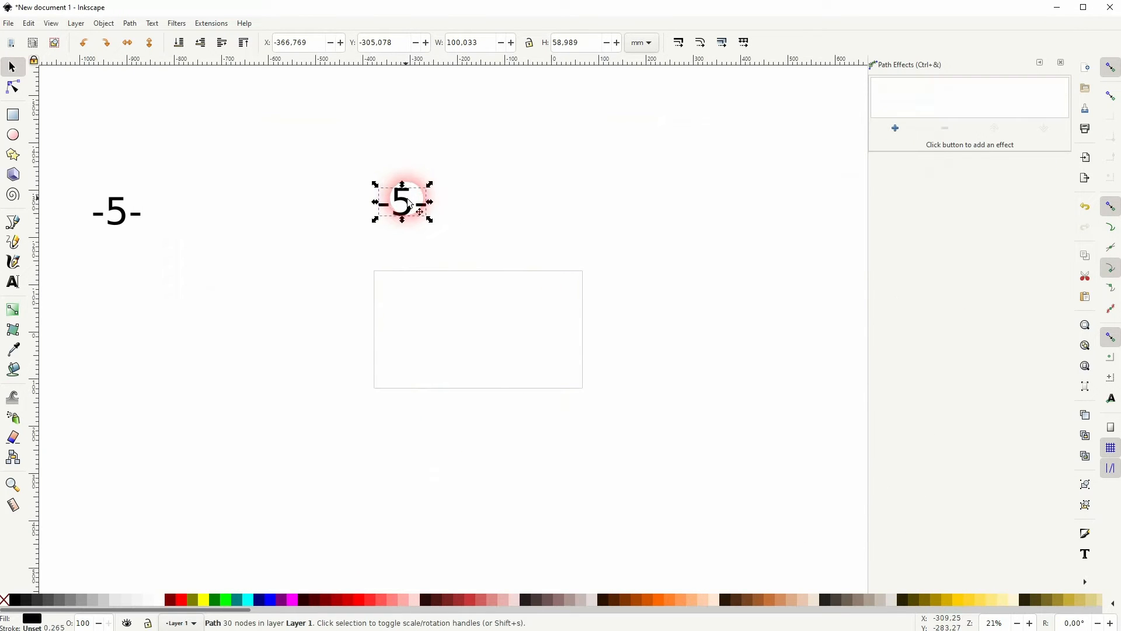
click(583, 324)
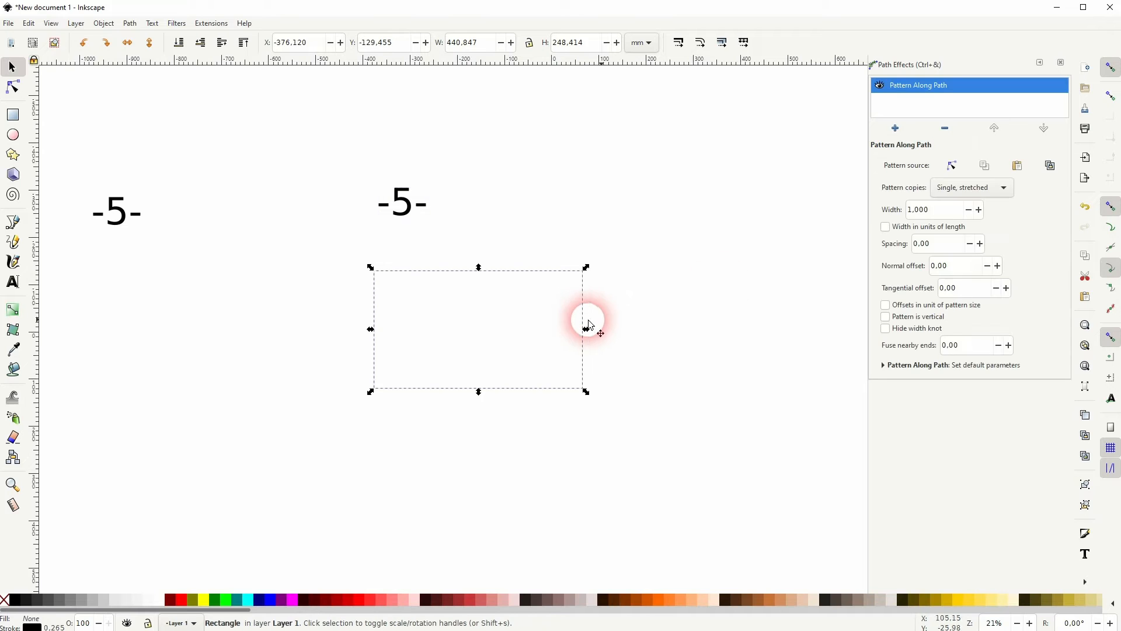
click(1017, 169)
click(973, 192)
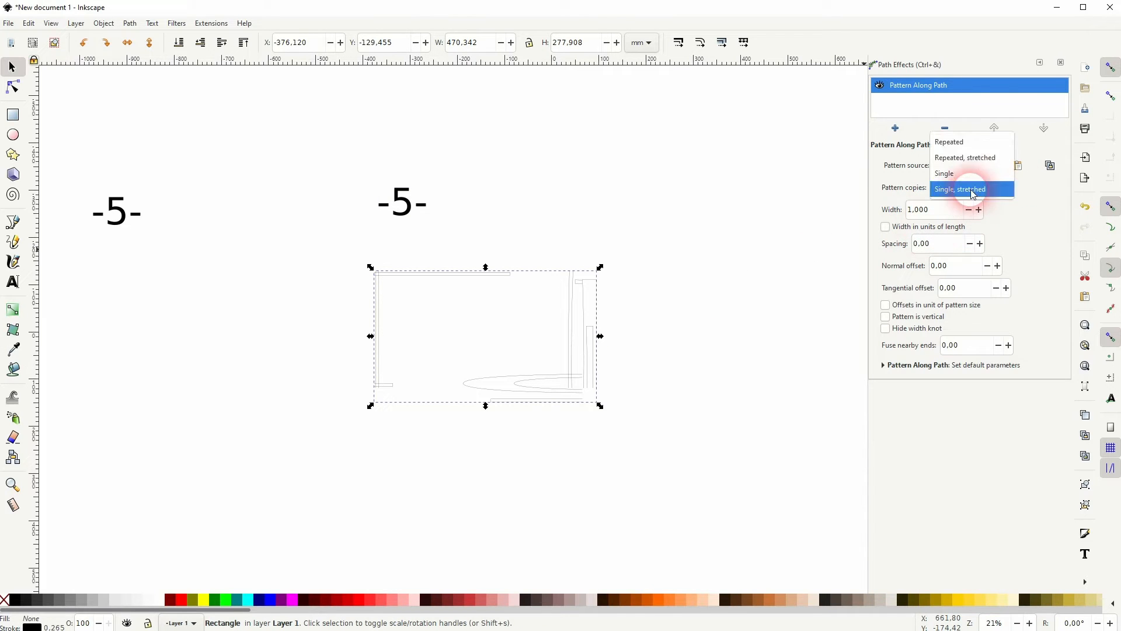
click(971, 143)
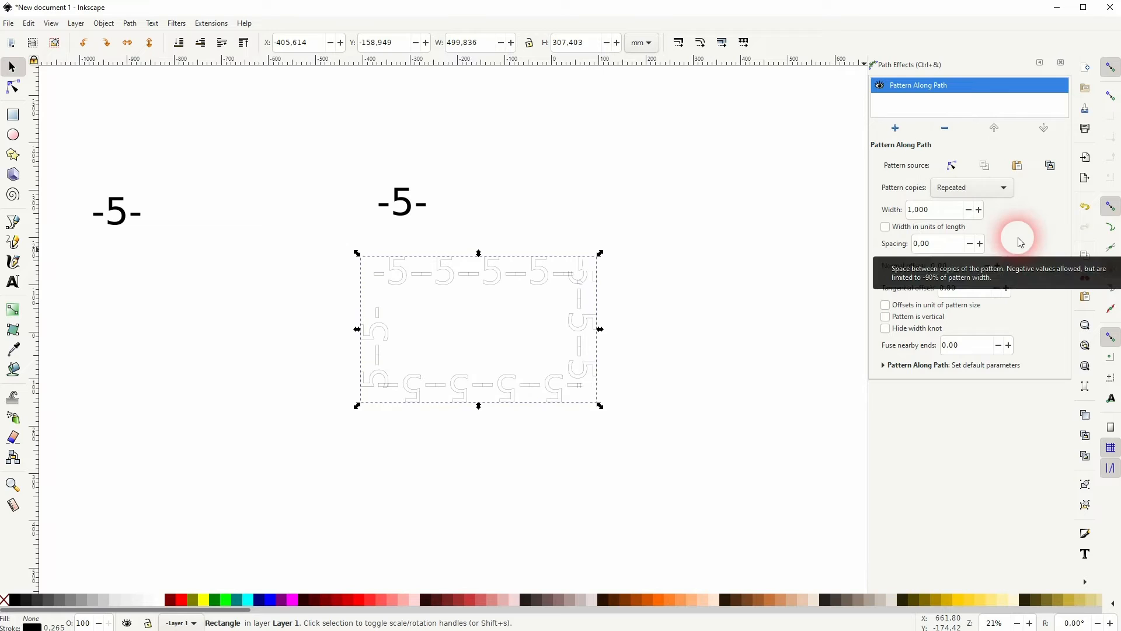
click(1008, 187)
click(994, 202)
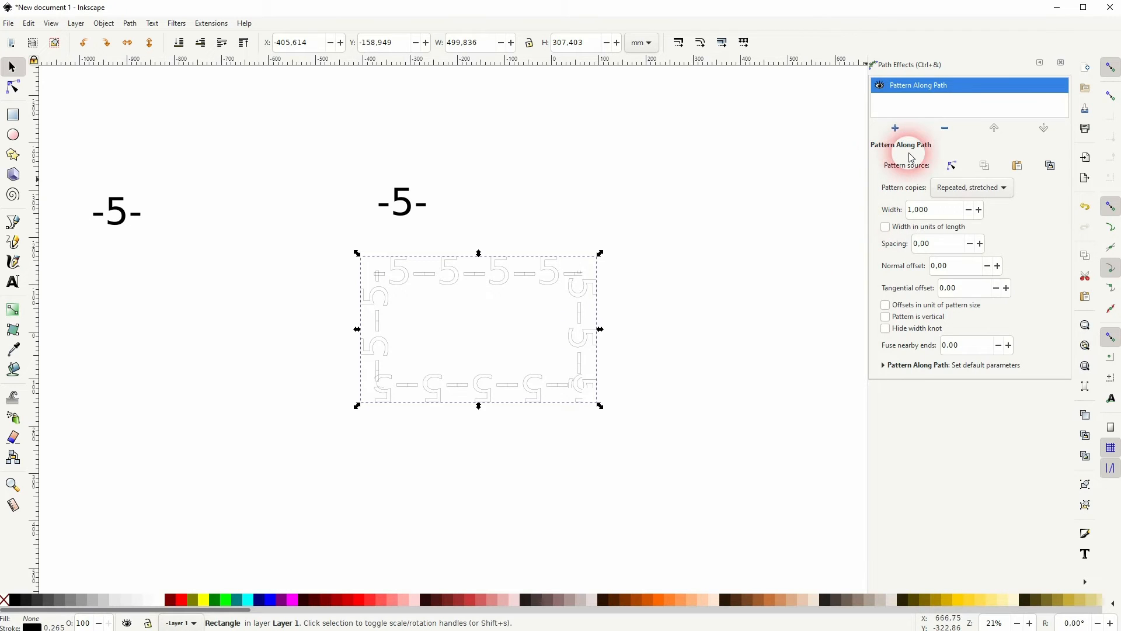
Remove the Pattern Along Path effect from the rectangle and deselect it.
click(944, 128)
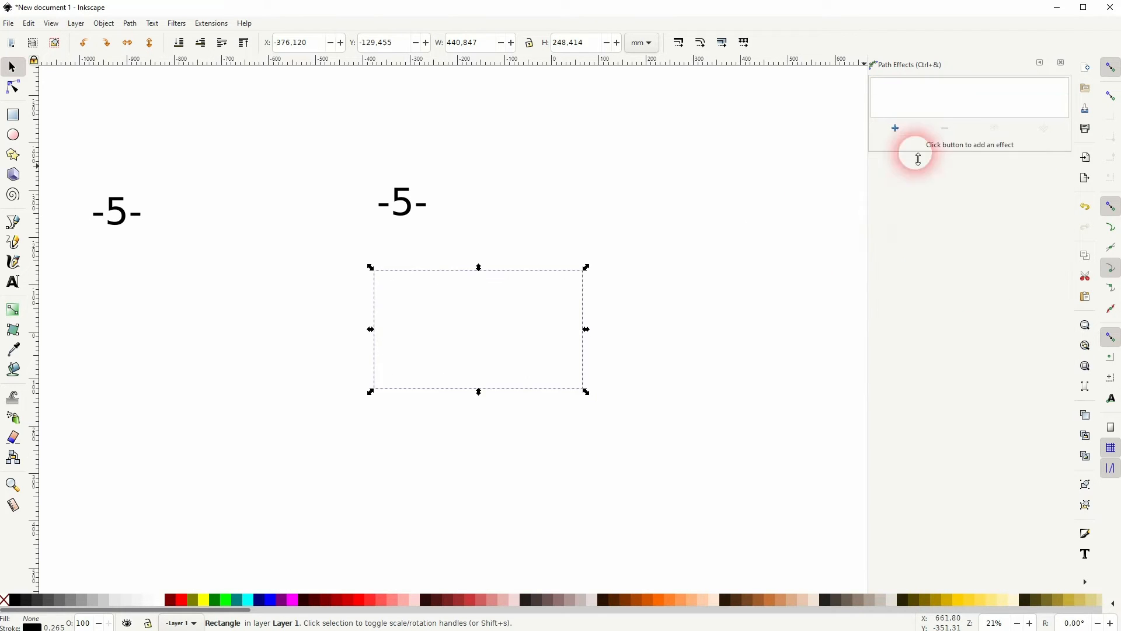
click(583, 348)
click(586, 351)
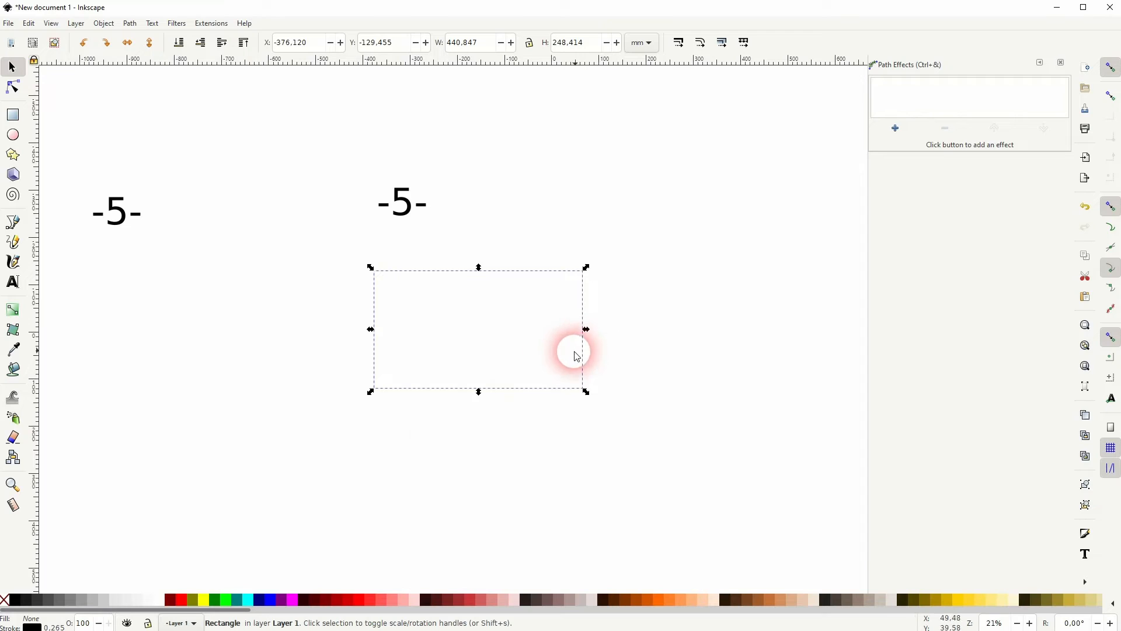
click(451, 432)
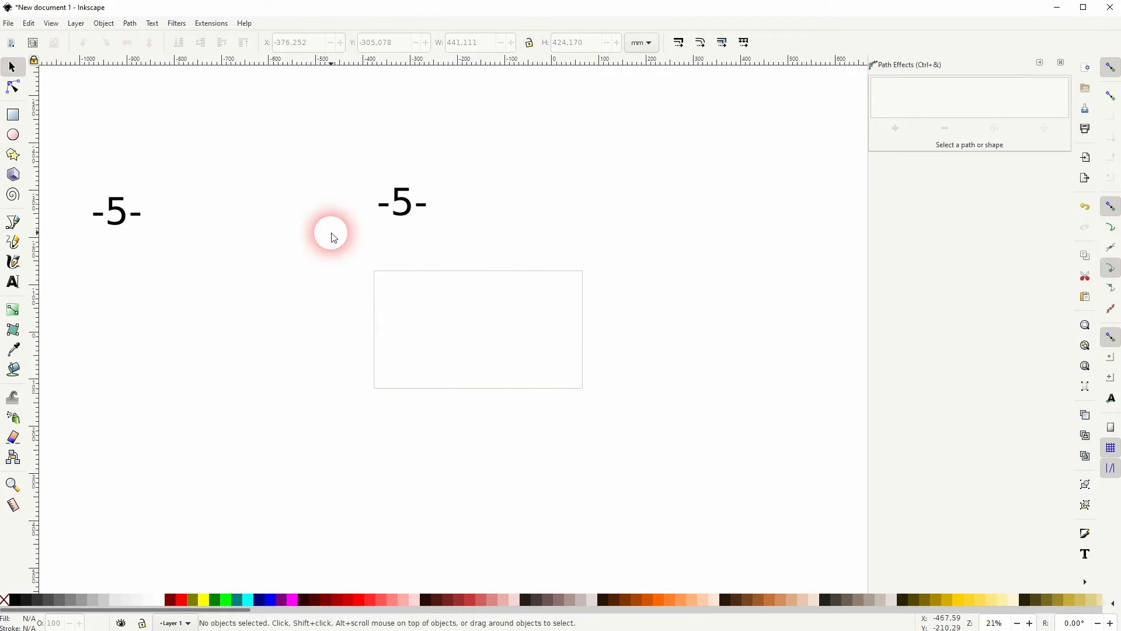
Scale the combined "-5-" path above the rectangle down uniformly to about 75%.
drag(370, 231, 461, 165)
click(426, 202)
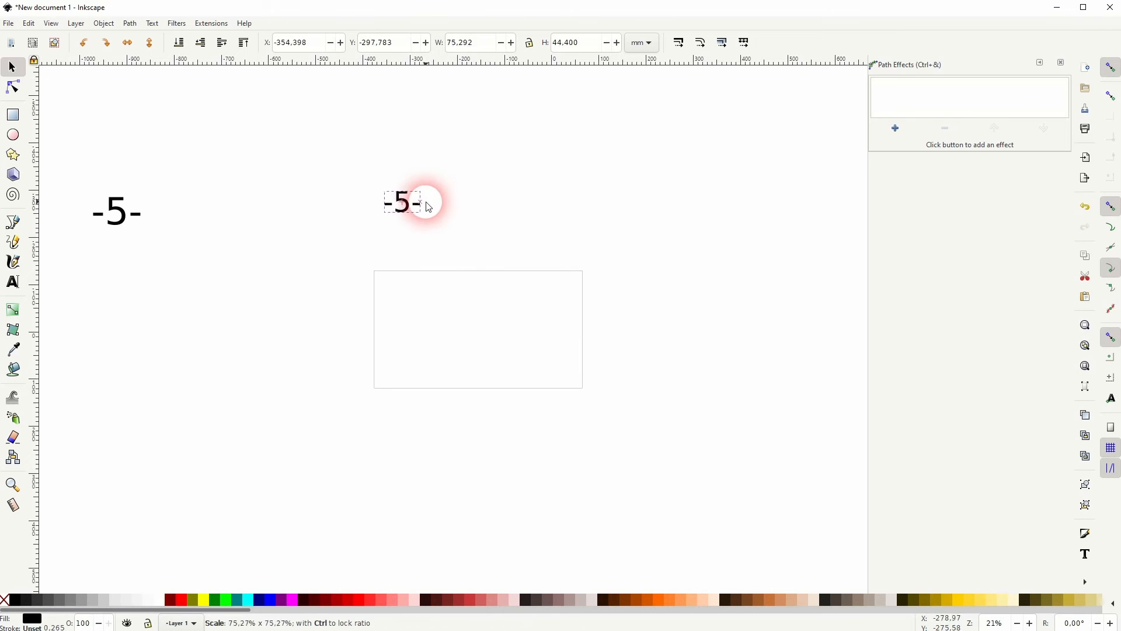
click(608, 225)
Move the separate "-5-" pieces onto the rectangle's upper edge at its left corner and place a duplicate set just to the right.
drag(76, 241, 212, 137)
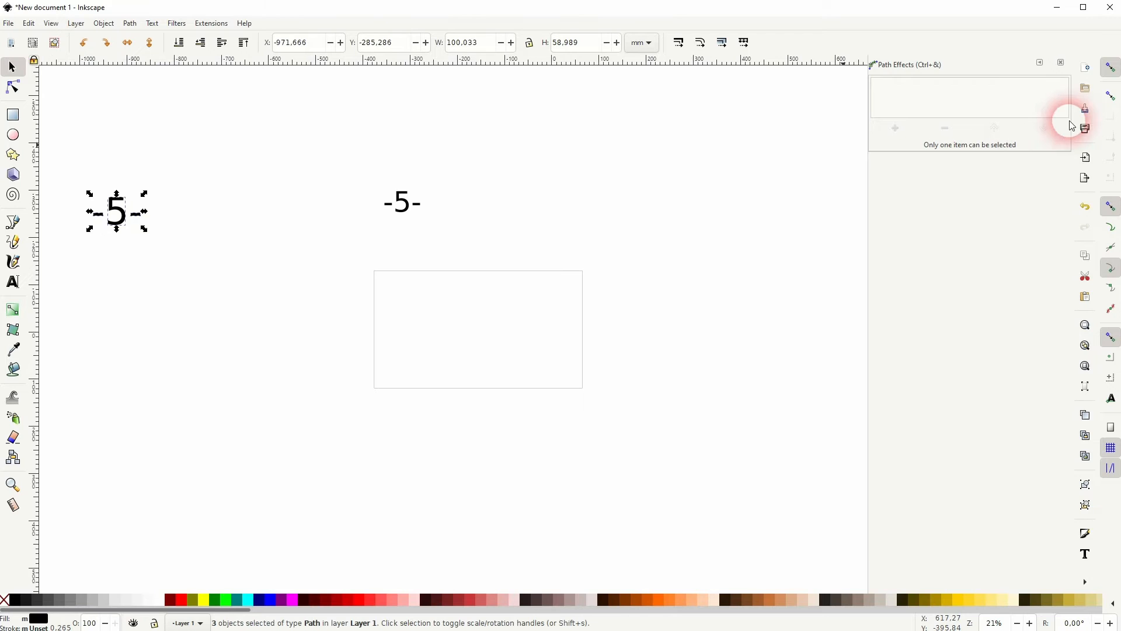
click(1061, 62)
drag(119, 216, 407, 270)
key(ctrl+d)
drag(406, 264, 470, 264)
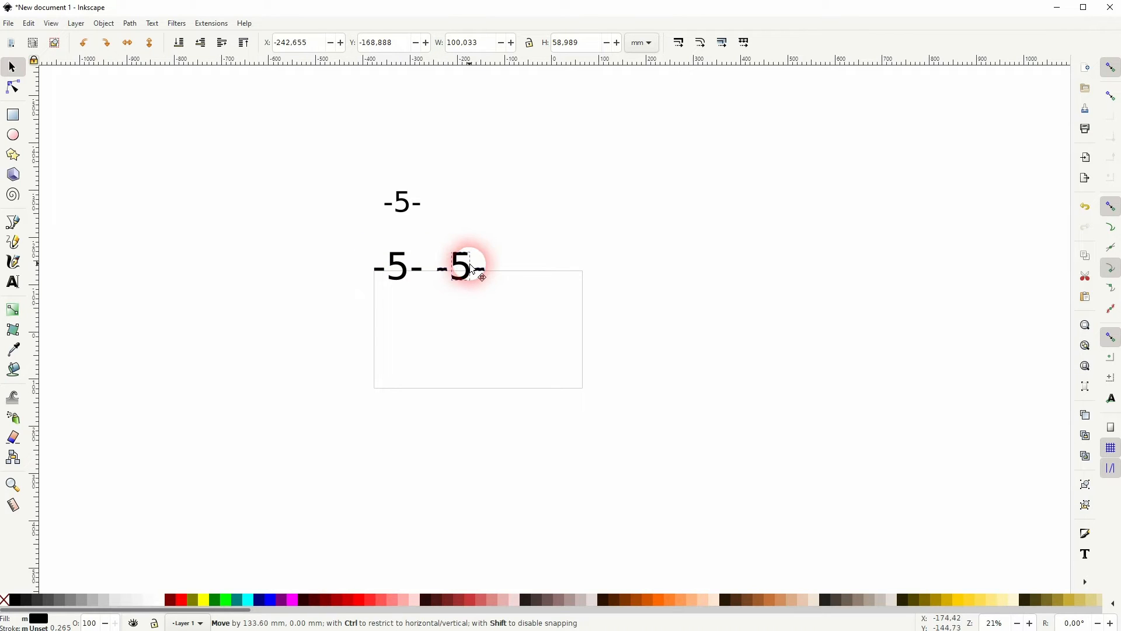
Delete the duplicate set's leading dash and move its remaining "5-" closer to the first "-5-" so they share one dash.
click(513, 228)
scroll(443, 263, up, 4)
click(449, 294)
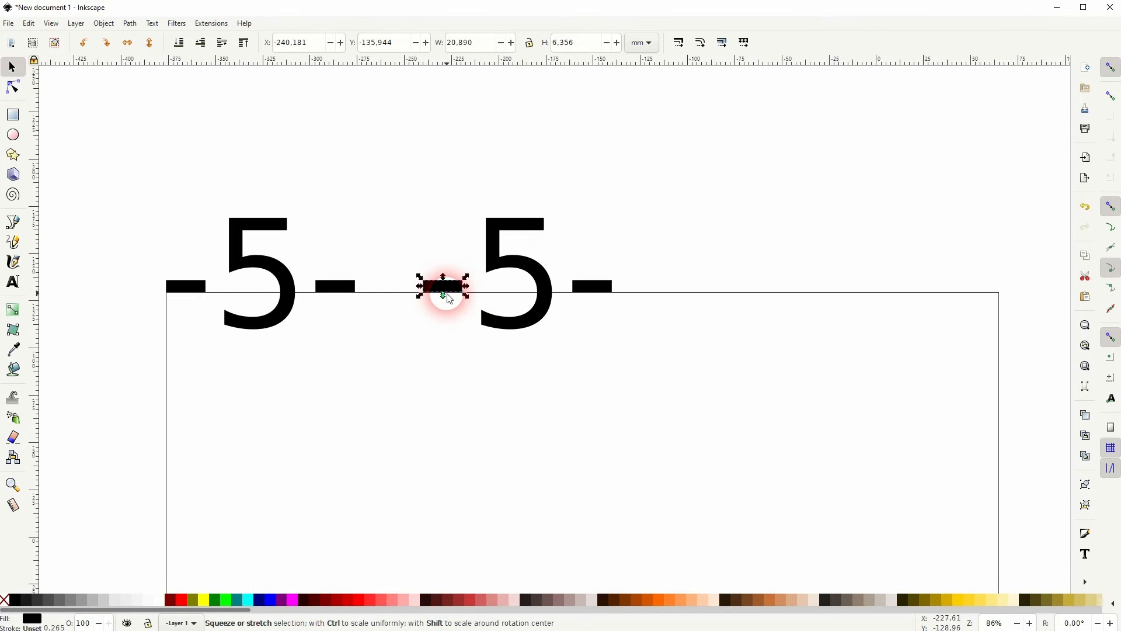
key(Delete)
drag(437, 180, 666, 395)
drag(499, 277, 410, 283)
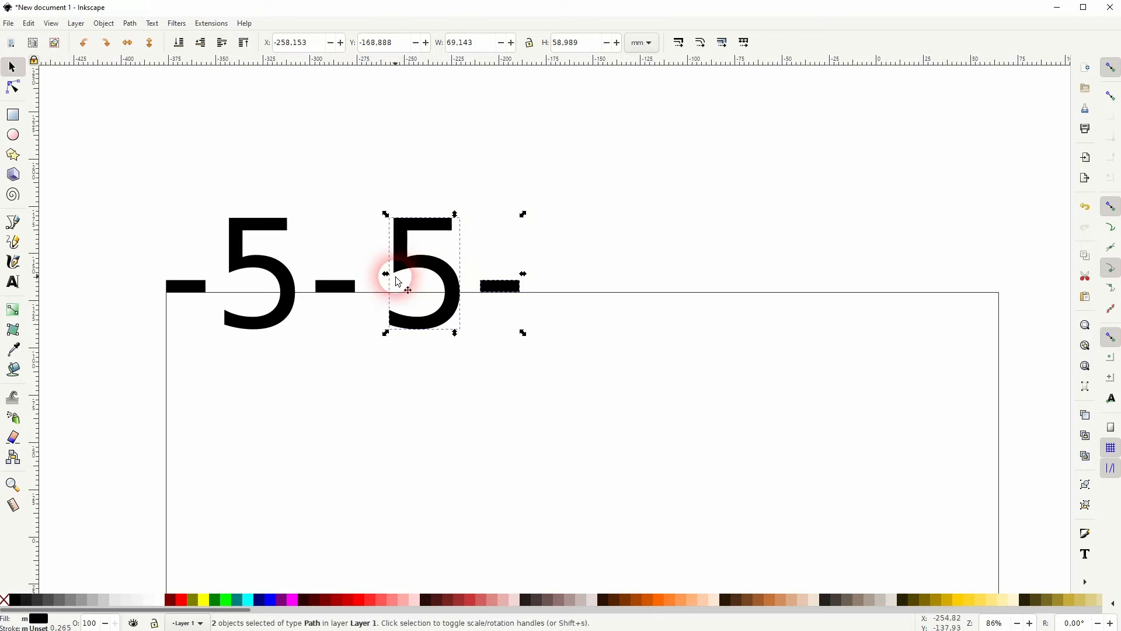
Place three more "5-" copies along the rectangle's upper edge, with the last dash ending at the right corner.
drag(415, 278, 904, 278)
key(ctrl+d)
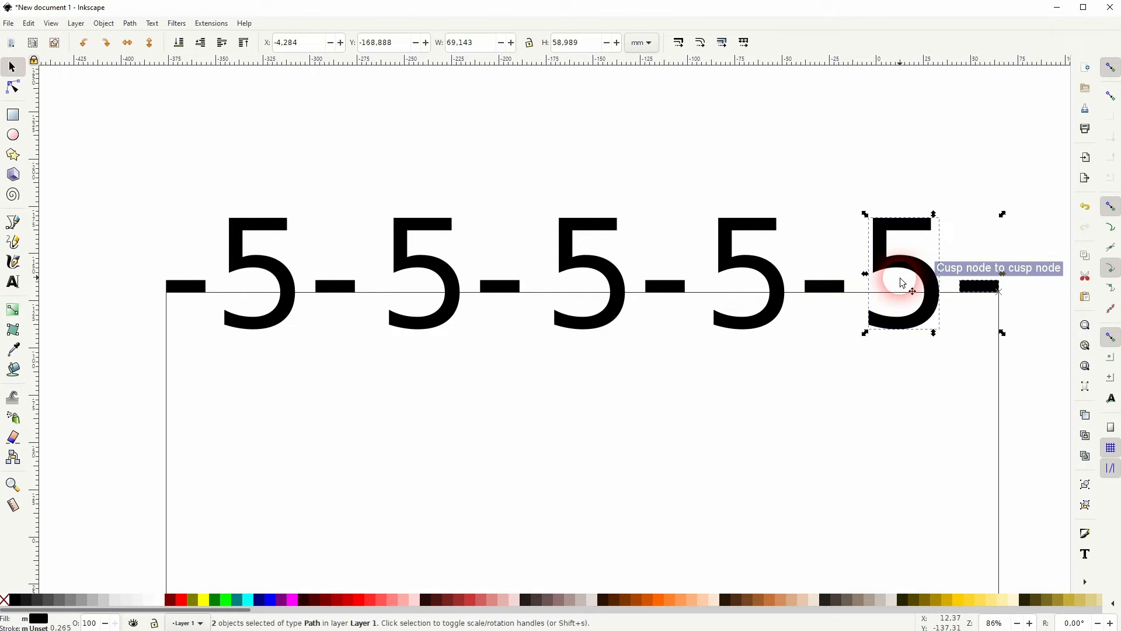
Delete the row's leading dash at the rectangle's left corner and group each remaining "5" with the dash that follows it.
click(177, 293)
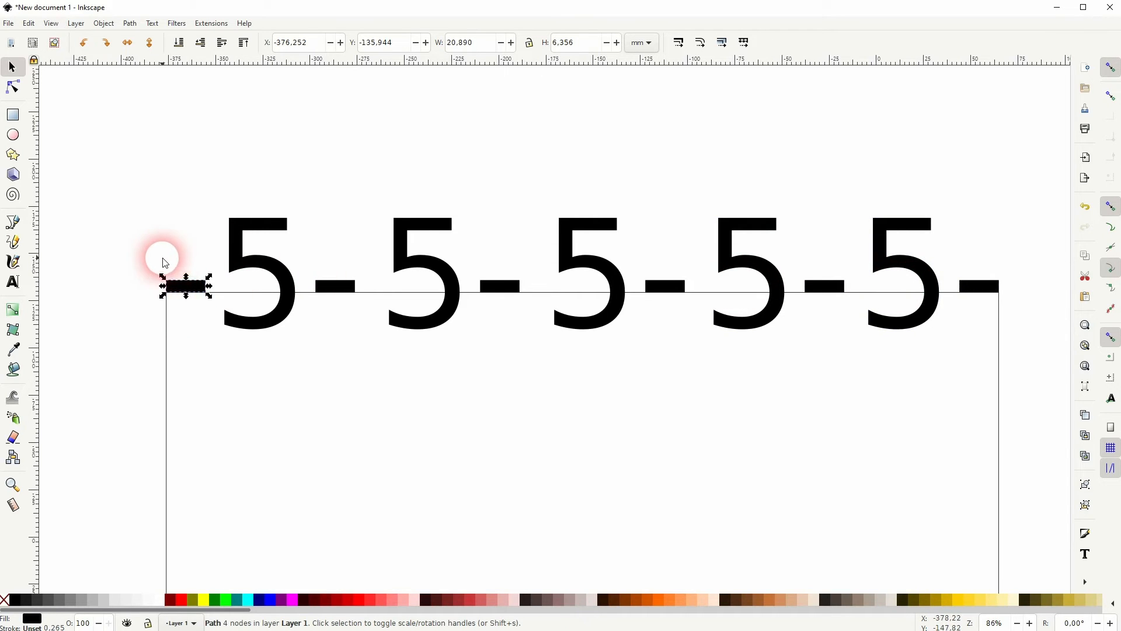
key(Delete)
drag(158, 204, 369, 360)
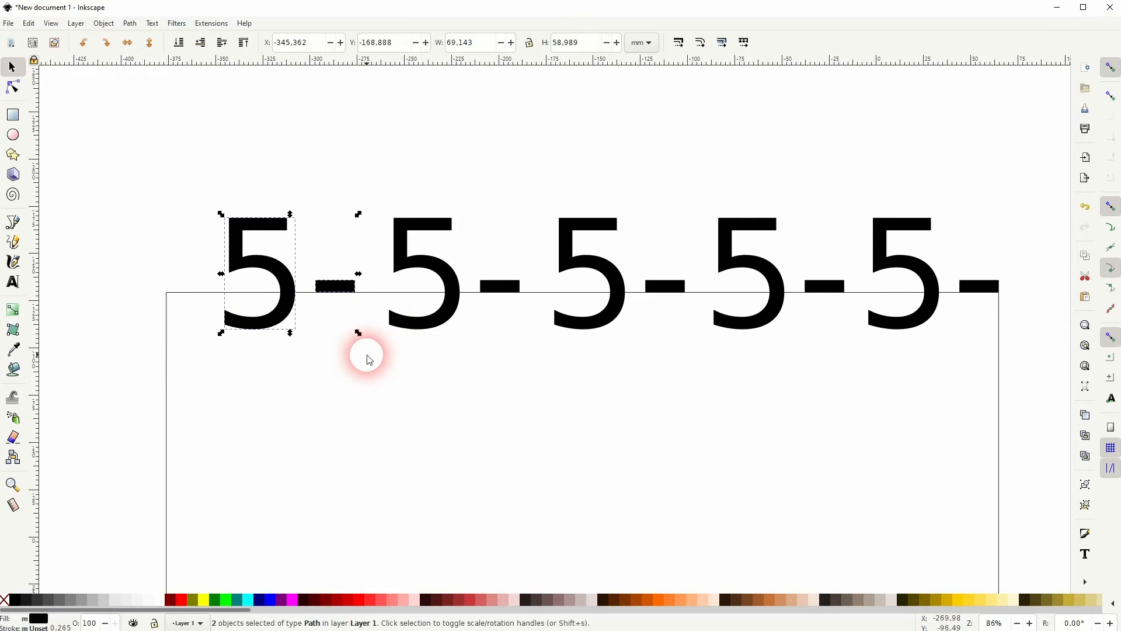
key(ctrl+g)
drag(376, 170, 535, 385)
drag(548, 181, 721, 396)
drag(692, 177, 860, 382)
drag(842, 189, 997, 408)
key(ctrl+g)
key(ctrl+f)
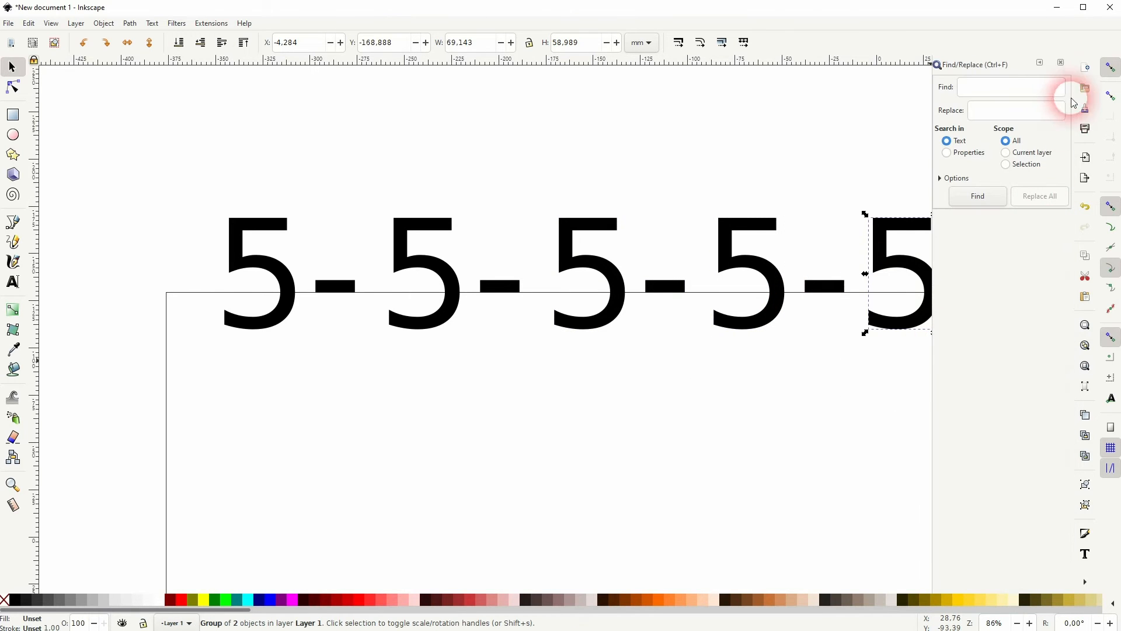
click(1061, 70)
Scale all five "5-" groups together uniformly to about 443 mm wide so the row spans the rectangle's upper edge.
scroll(743, 363, down, 3)
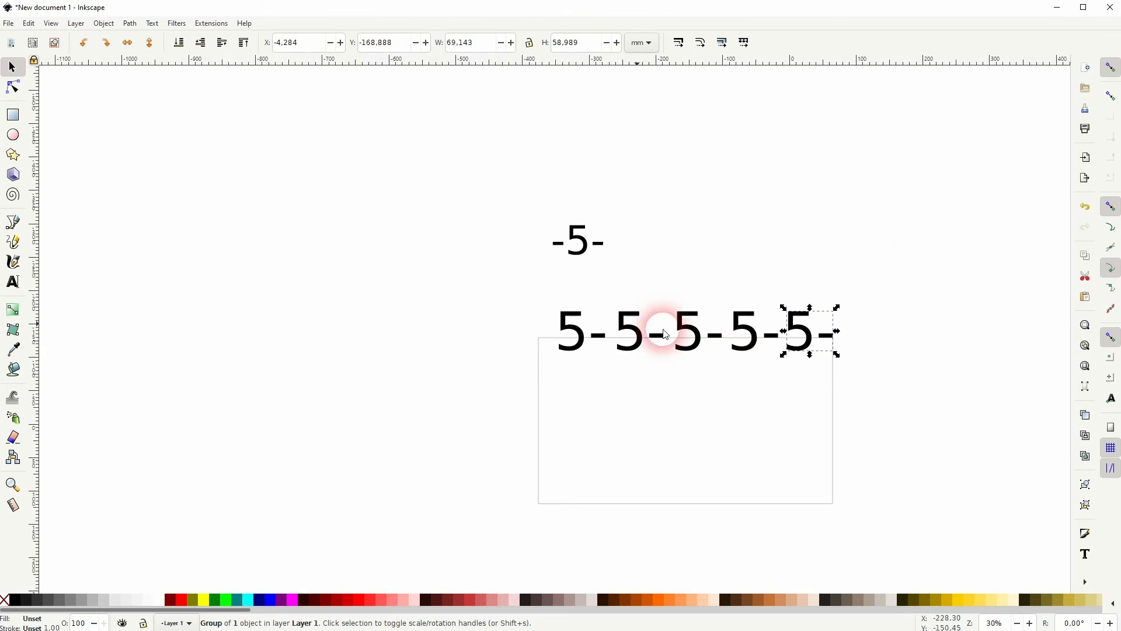
drag(482, 295, 908, 386)
click(569, 337)
drag(570, 337, 536, 335)
click(1110, 67)
click(1111, 67)
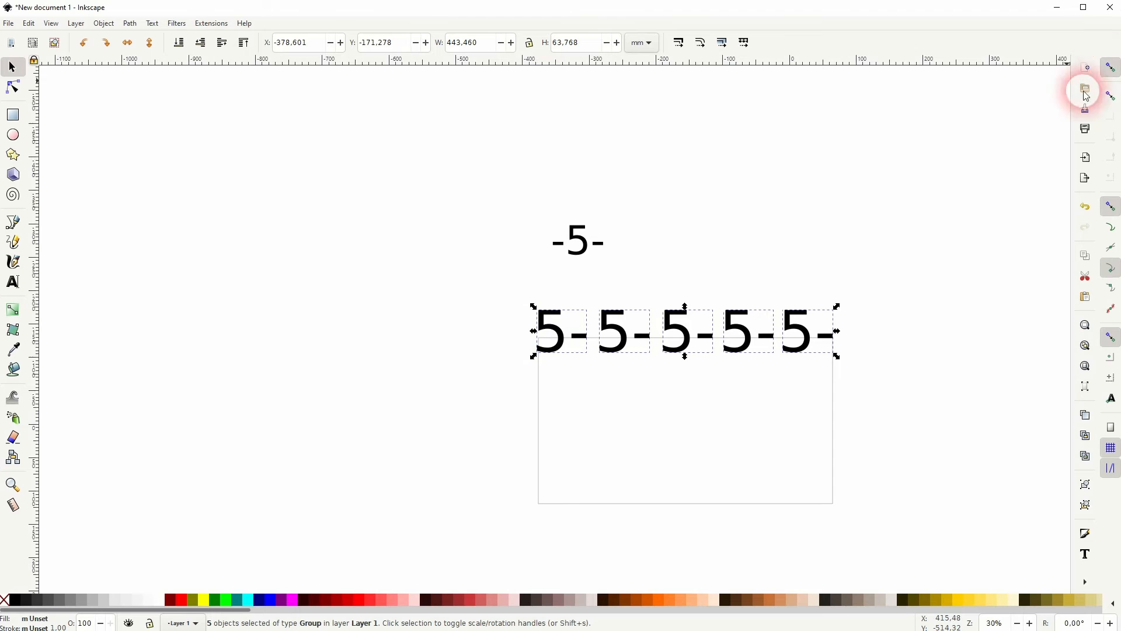
Distribute the centers of the five "5-" groups evenly in the horizontal direction.
click(105, 23)
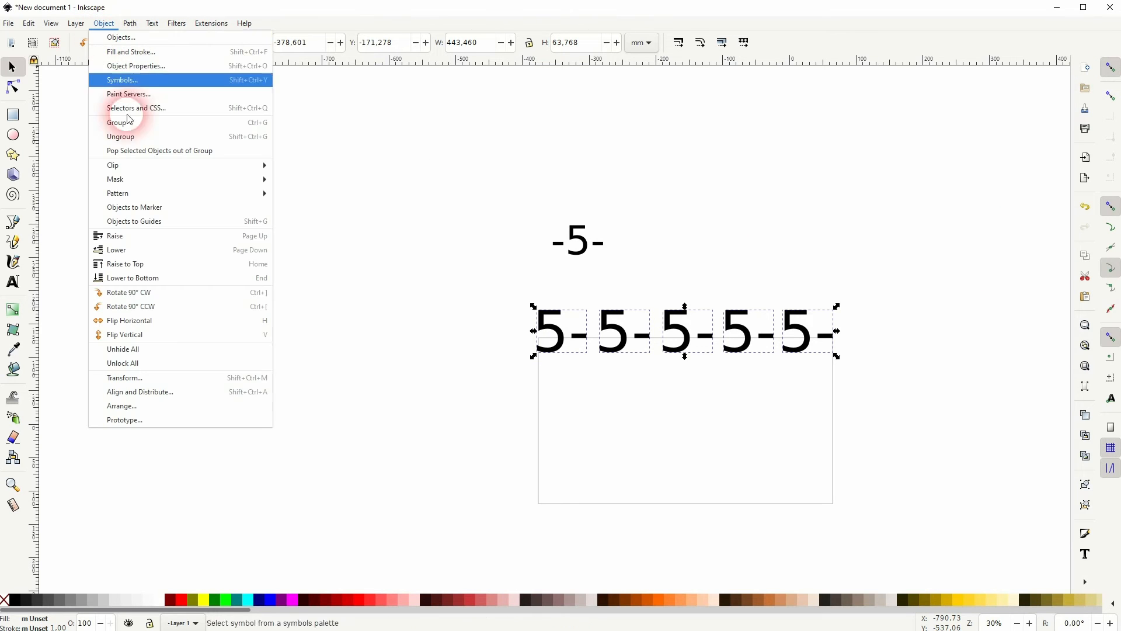
click(173, 391)
click(980, 171)
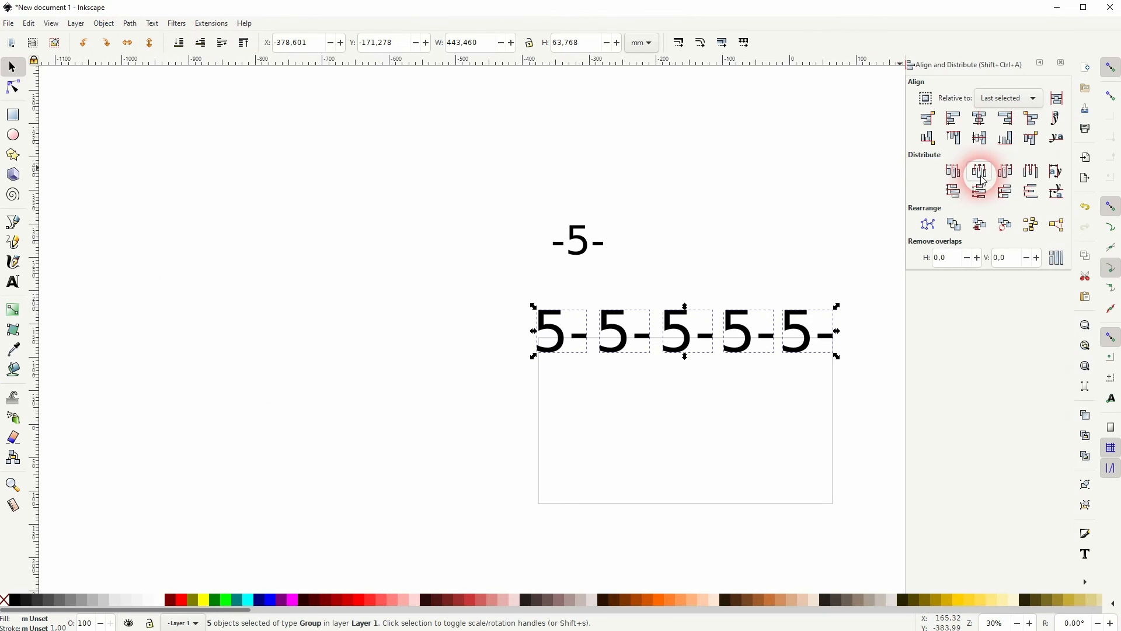
click(835, 264)
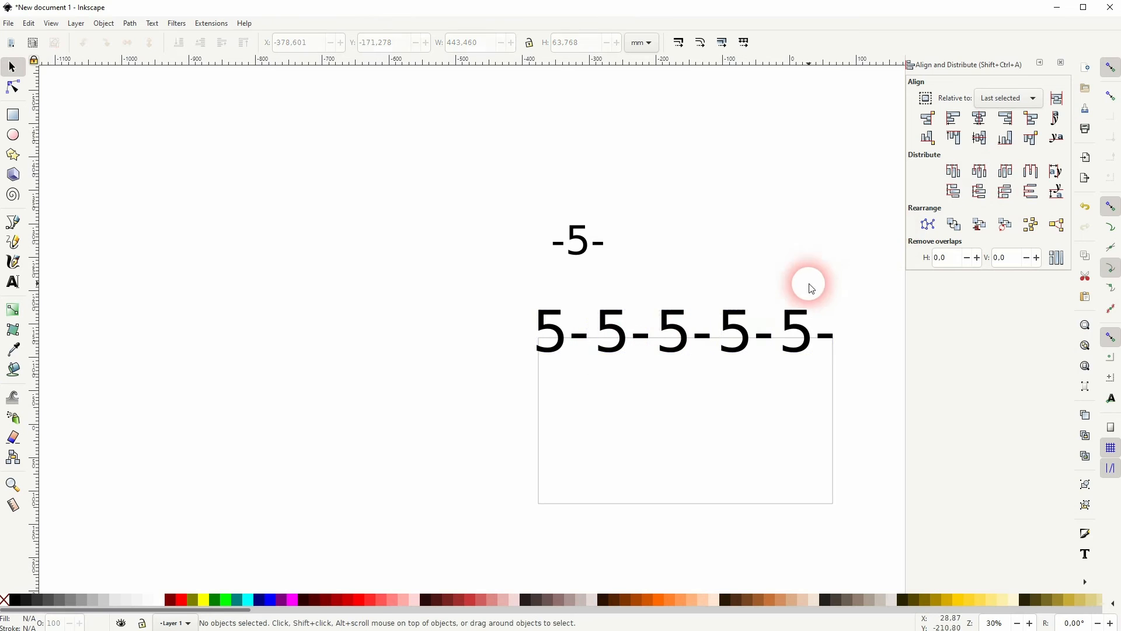
Duplicate the row of "5-" groups onto the rectangle's lower edge and rotate the copy 180°.
drag(490, 381, 869, 287)
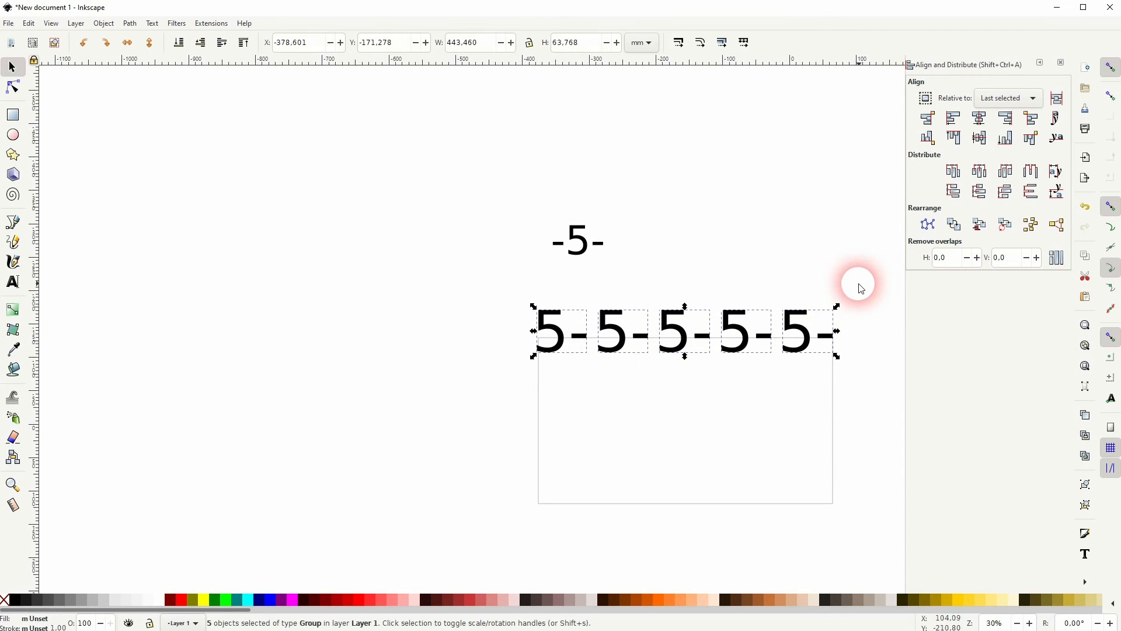
key(ctrl+d)
drag(733, 325, 751, 505)
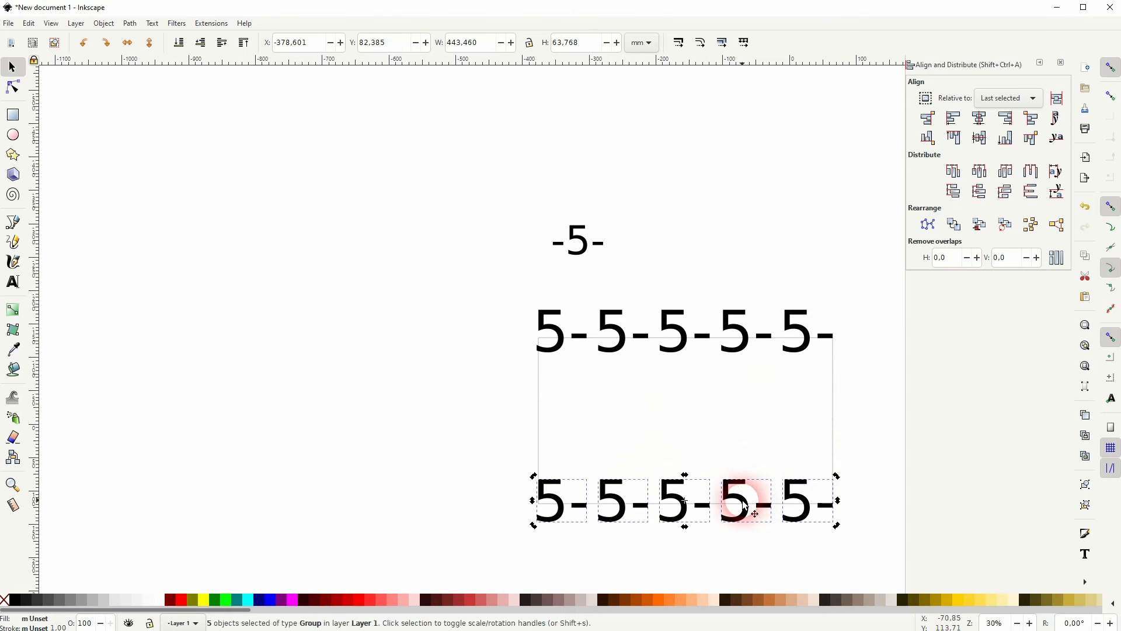
drag(837, 477, 541, 519)
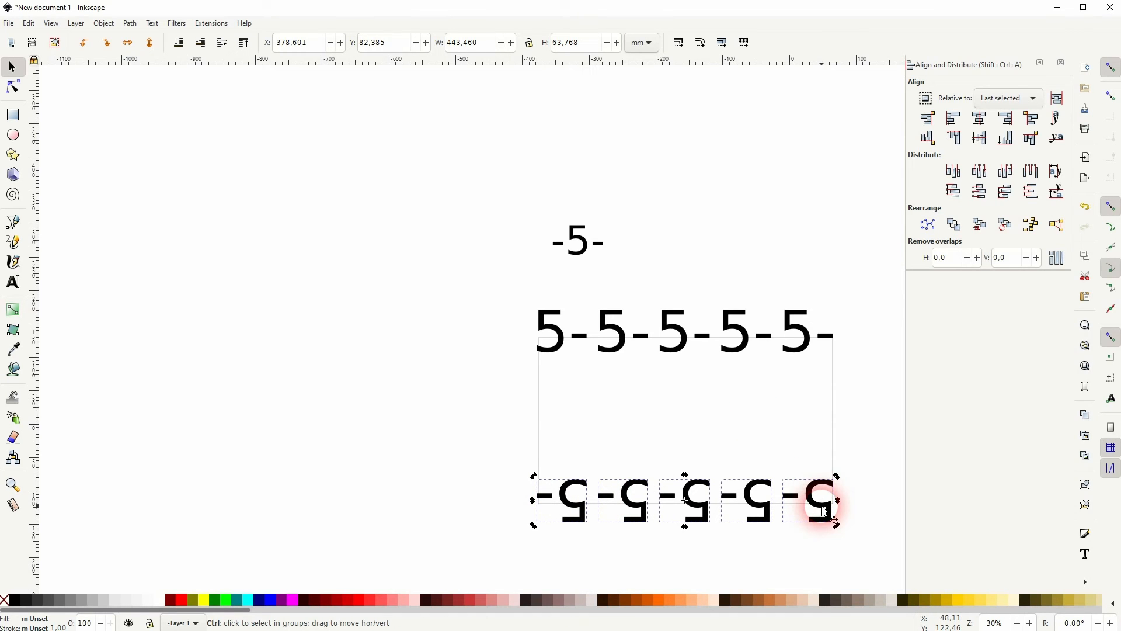
Place a vertical duplicate of the row along the rectangle's left edge, keeping only its lower three "5-" groups fitted between the corners.
drag(834, 529, 672, 570)
drag(699, 451, 521, 317)
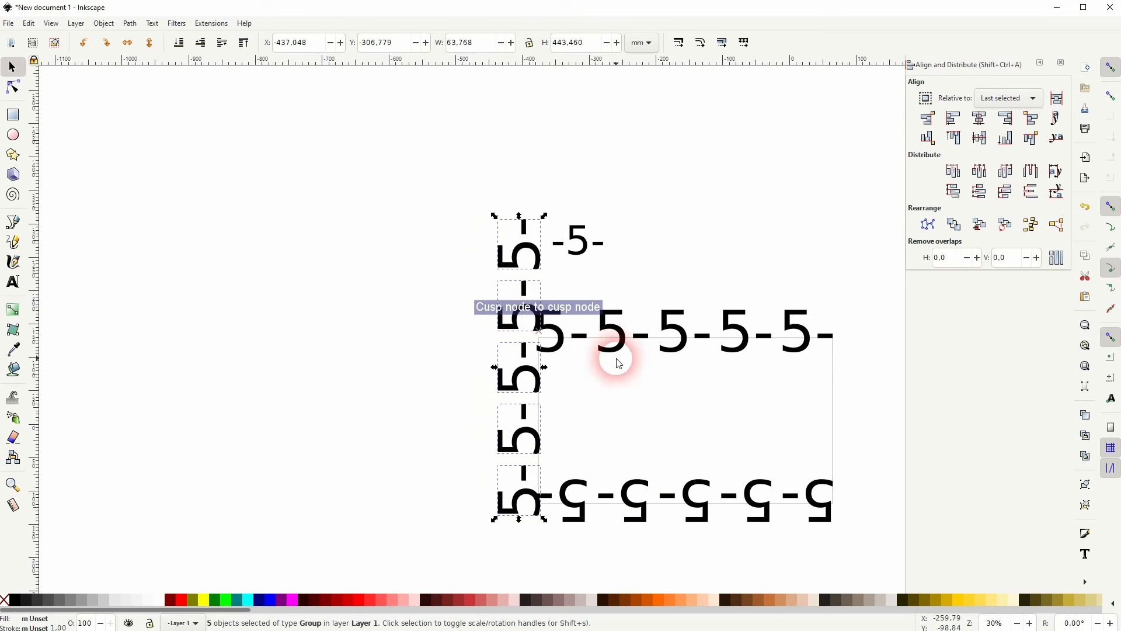
click(693, 200)
drag(467, 190, 547, 340)
key(Delete)
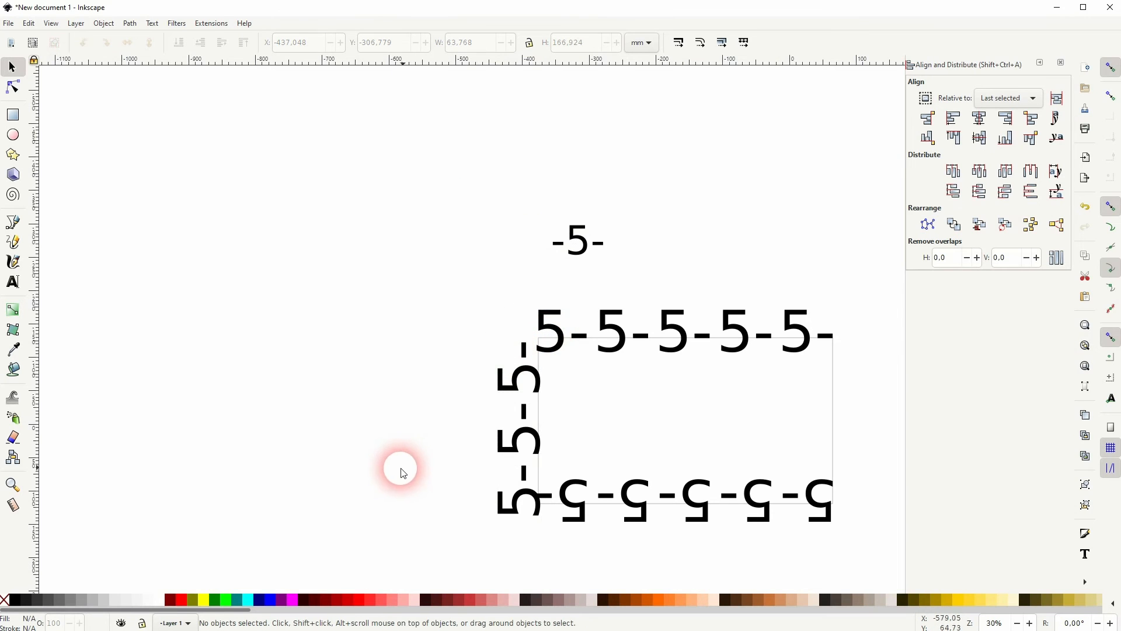
drag(458, 533, 524, 358)
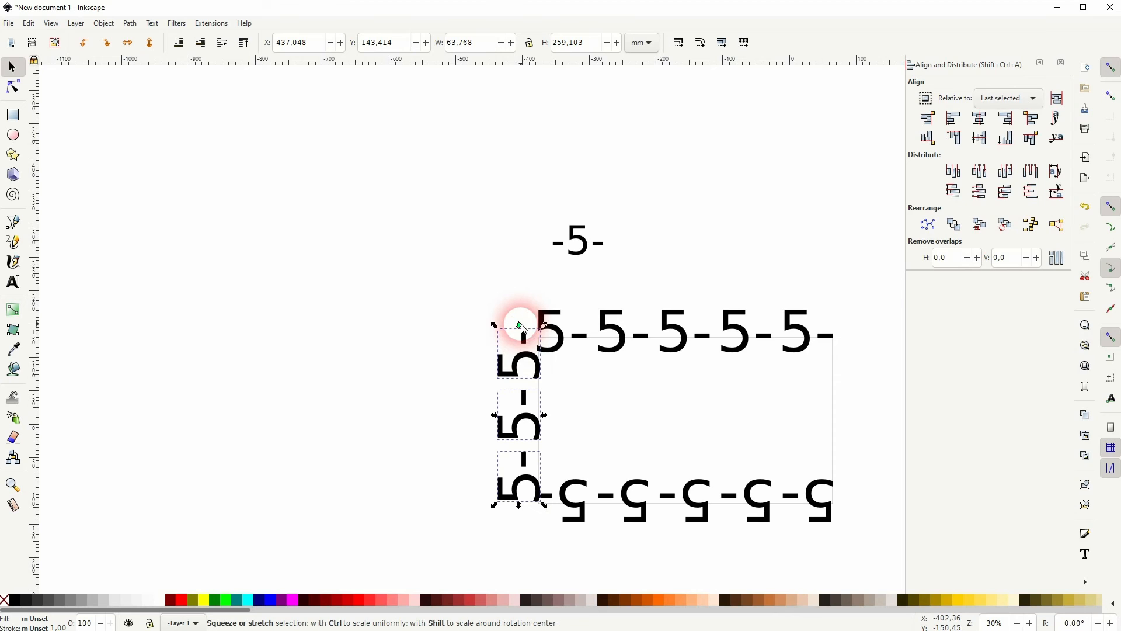
Place a duplicate of the three-group vertical column along the rectangle's right edge, rotated 180°.
drag(533, 362, 863, 431)
click(869, 367)
drag(882, 323, 826, 513)
click(894, 239)
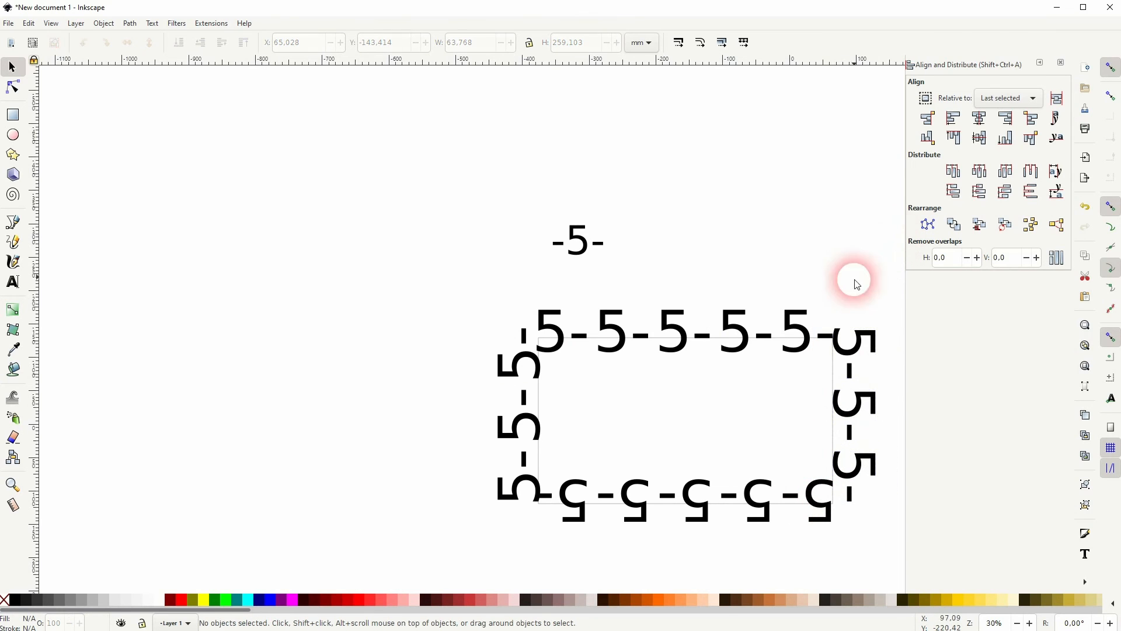
Delete the guide rectangle inside the border of "5-" groups.
click(835, 385)
click(844, 392)
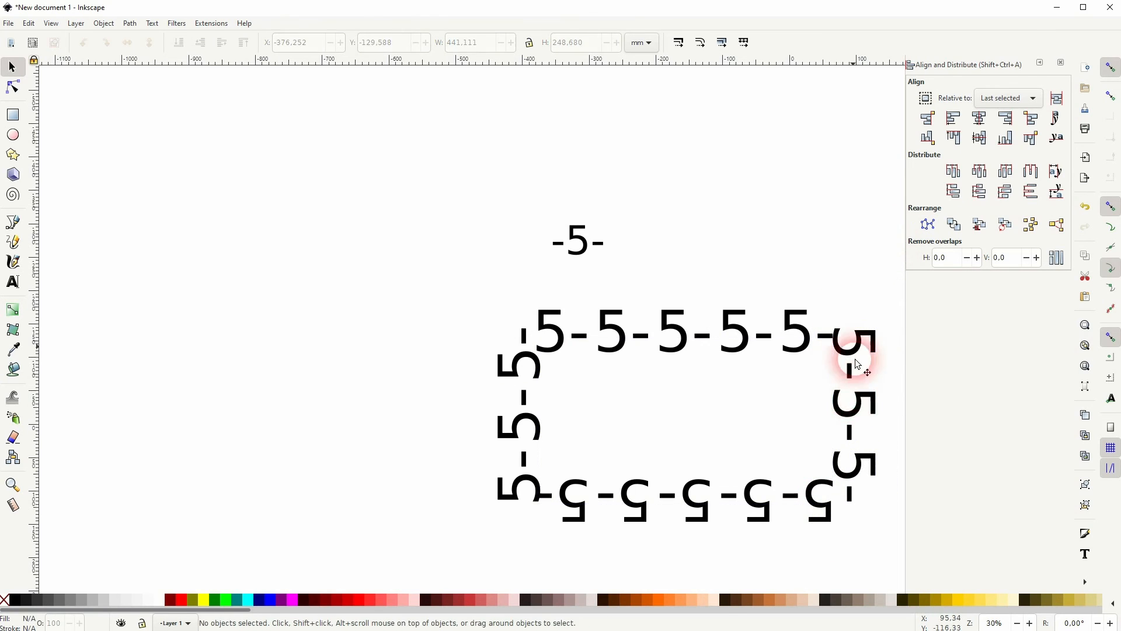
Nudge the border's right column about 6 mm to the right, away from the upper row's last dash.
key(space)
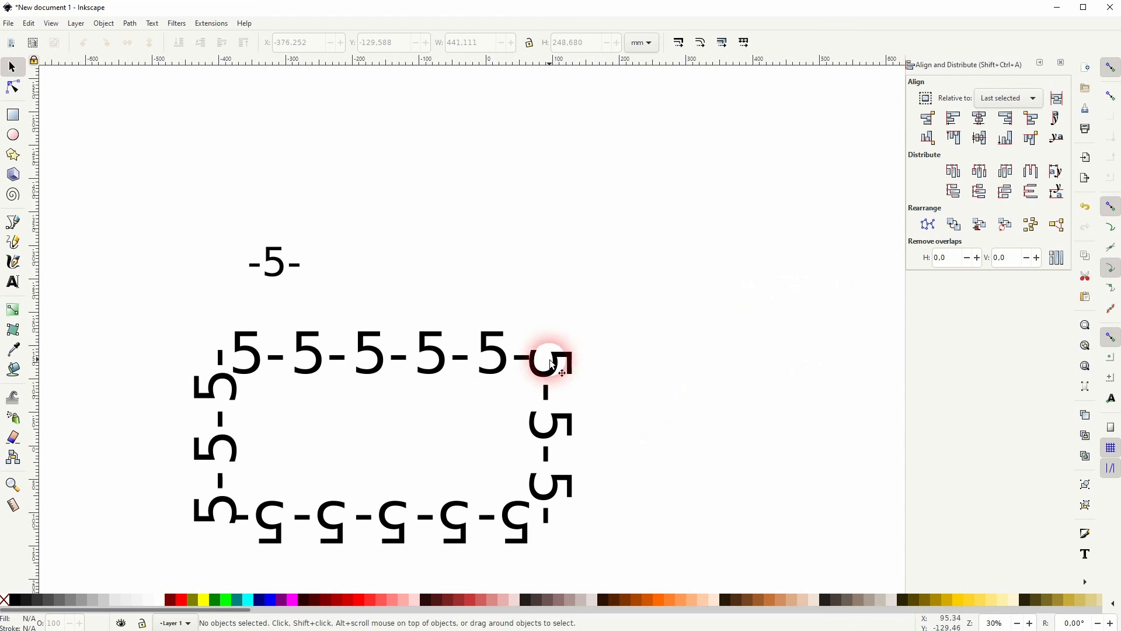
drag(523, 322, 605, 543)
key(Right)
key(Right)
key(Right)
key(Right)
key(Right)
key(Right)
key(Right)
key(Right)
key(Right)
key(Right)
key(Right)
key(Right)
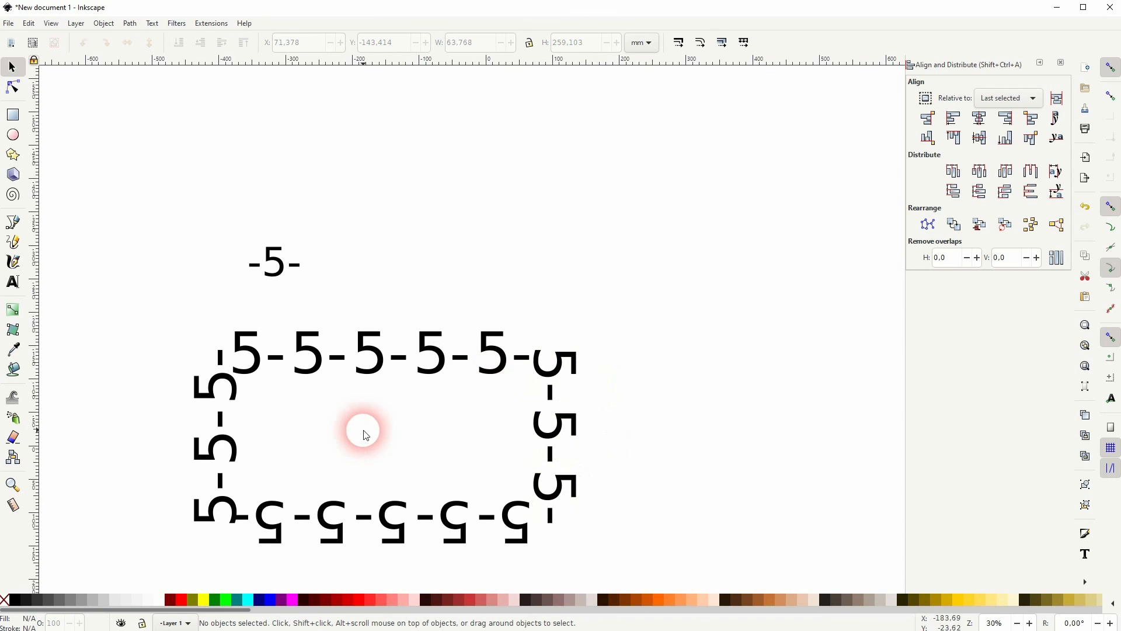
Delete the leftover "-5-" path above the border.
drag(203, 310, 328, 229)
key(Delete)
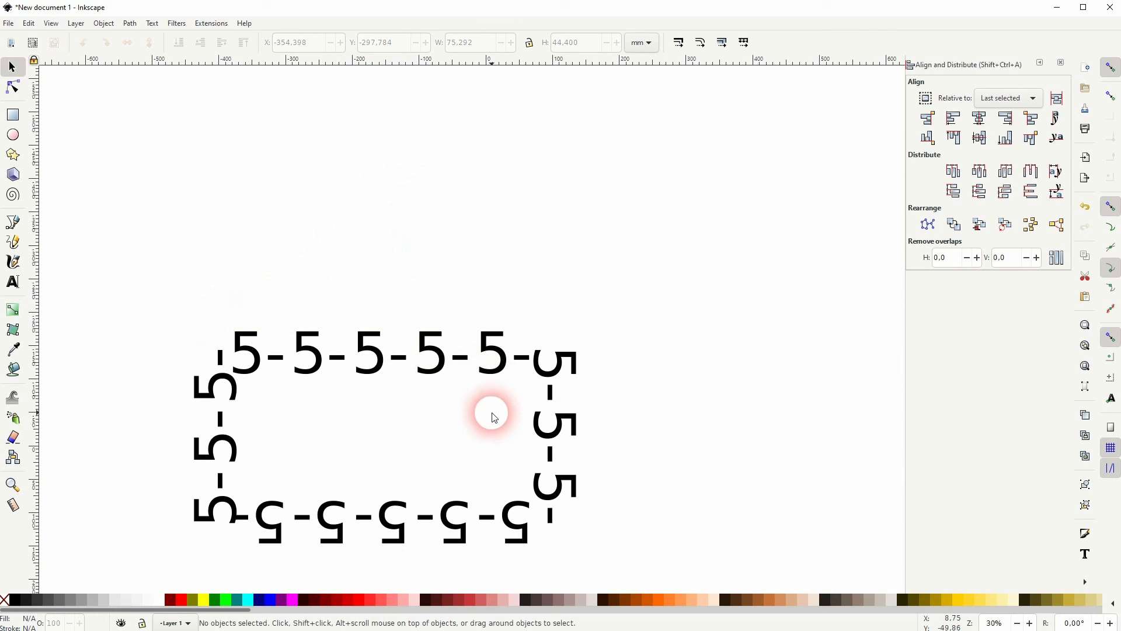